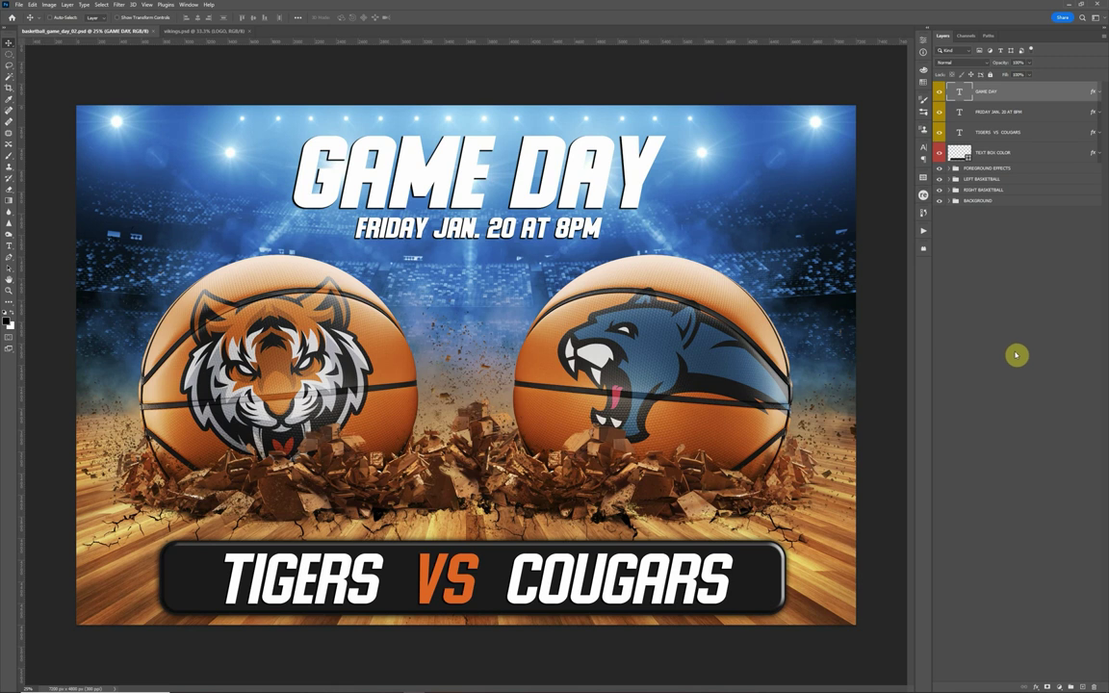
# Select the GAME DAY, FRIDAY JAN. 20 AT 8PM and TIGERS VS COUGARS text layers in turn.
pyautogui.click(1006, 113)
pyautogui.click(998, 134)
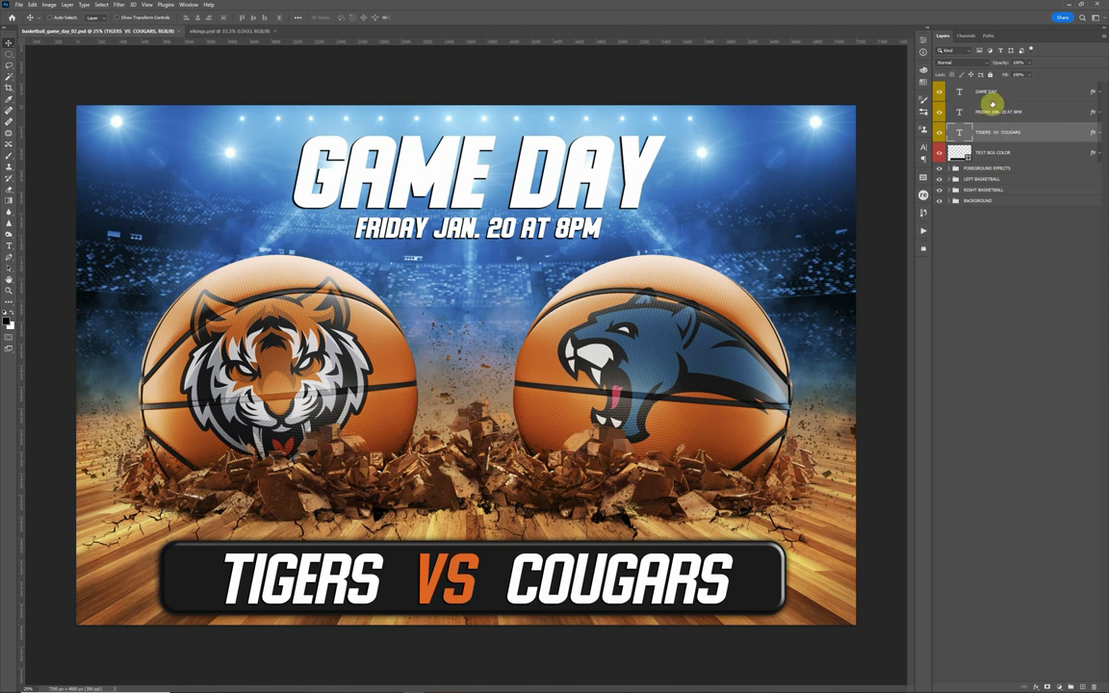
pyautogui.click(991, 95)
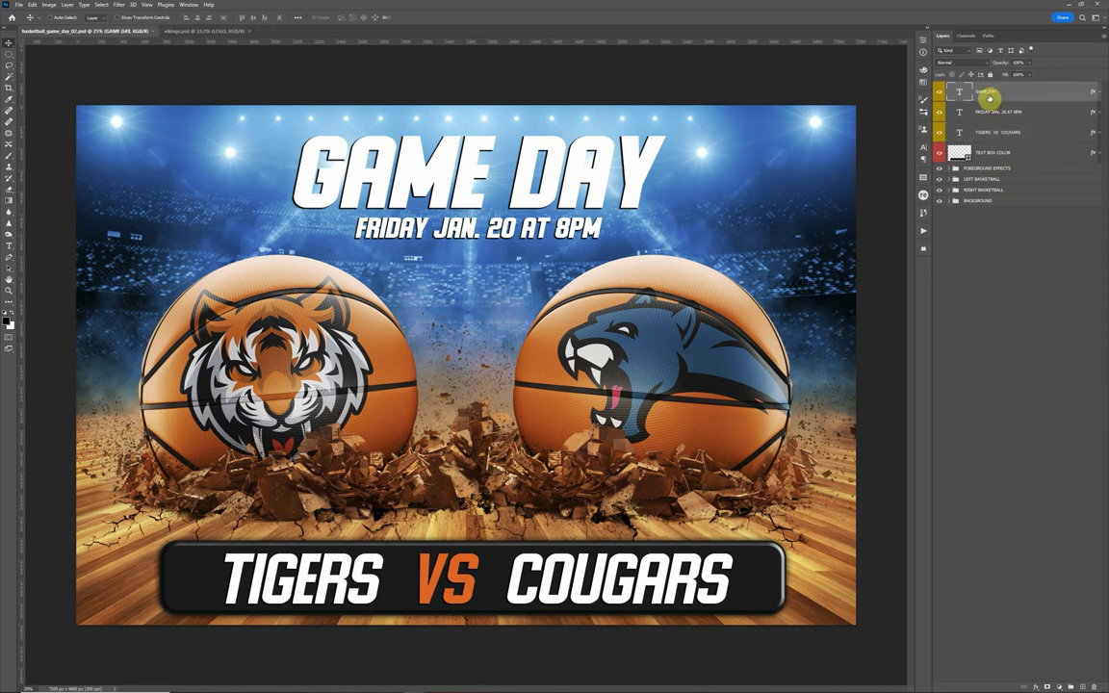
pyautogui.click(988, 134)
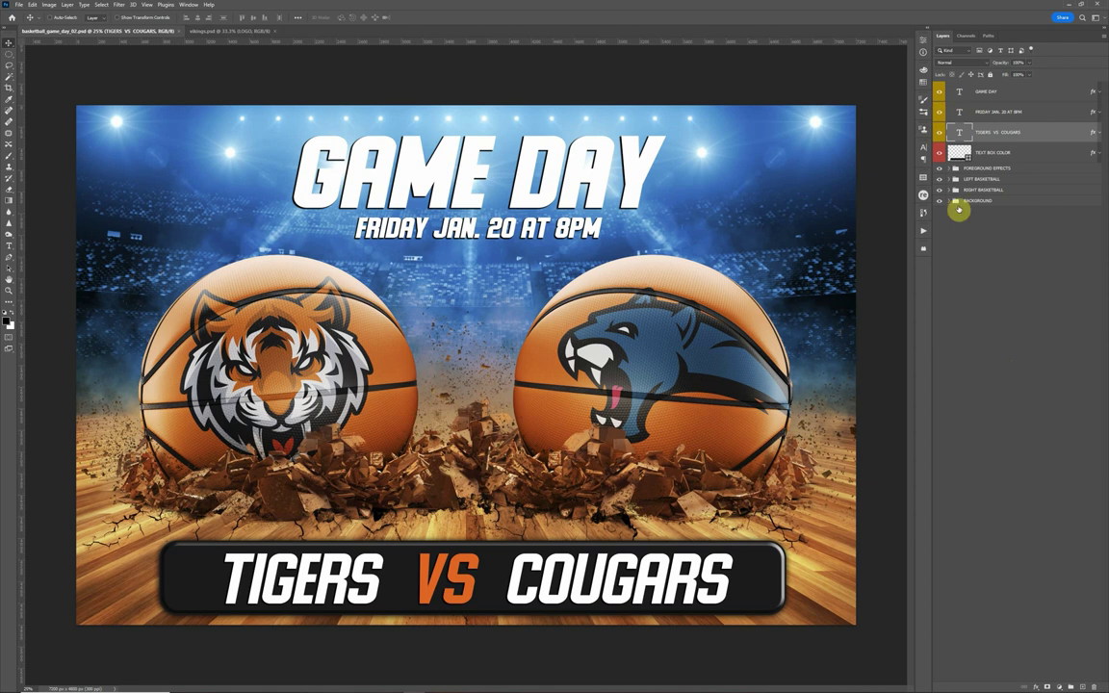
pyautogui.click(960, 94)
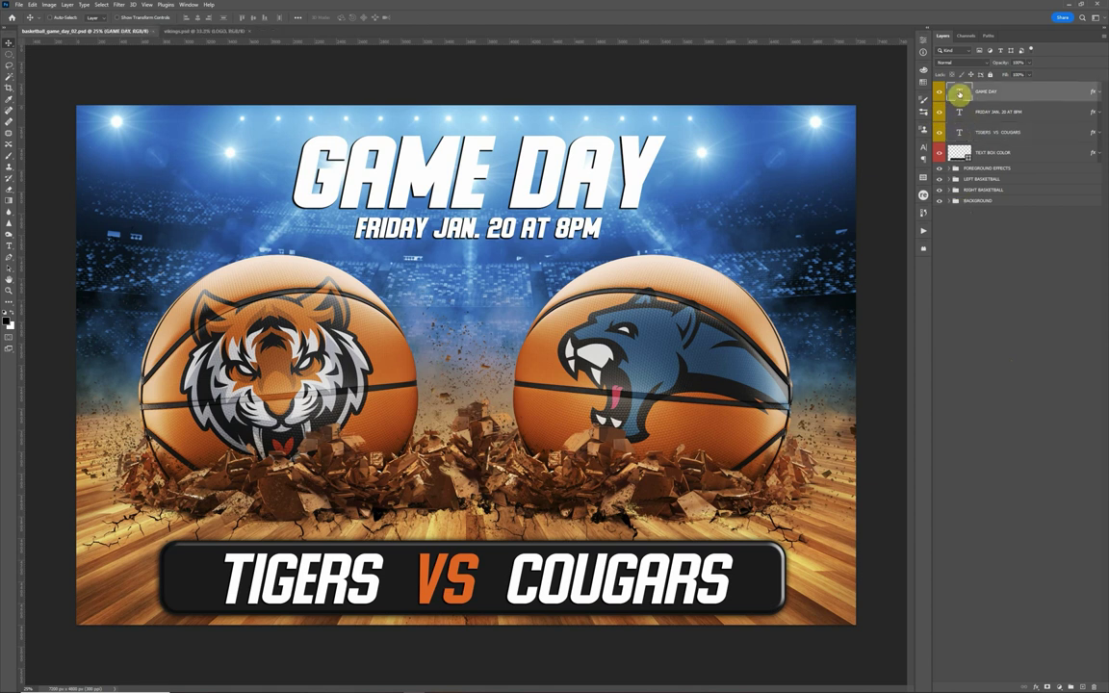
pyautogui.click(958, 113)
pyautogui.click(959, 133)
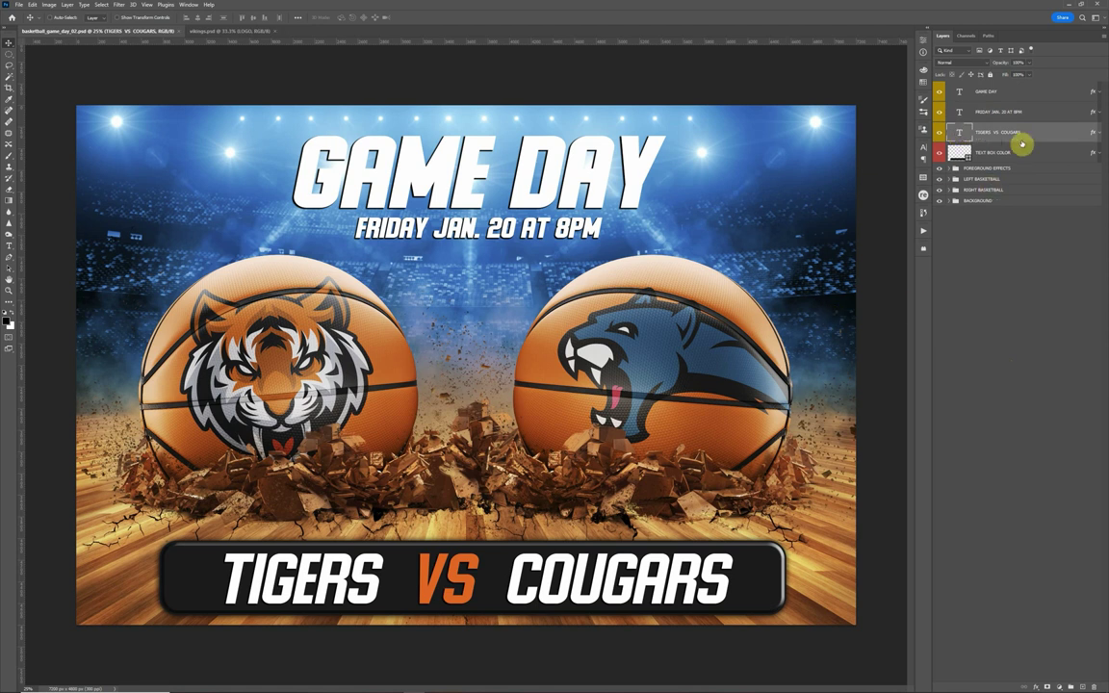
# Try red, orange, purple and blue fill colours on the TEXT BOX COLOR layer.
pyautogui.click(970, 153)
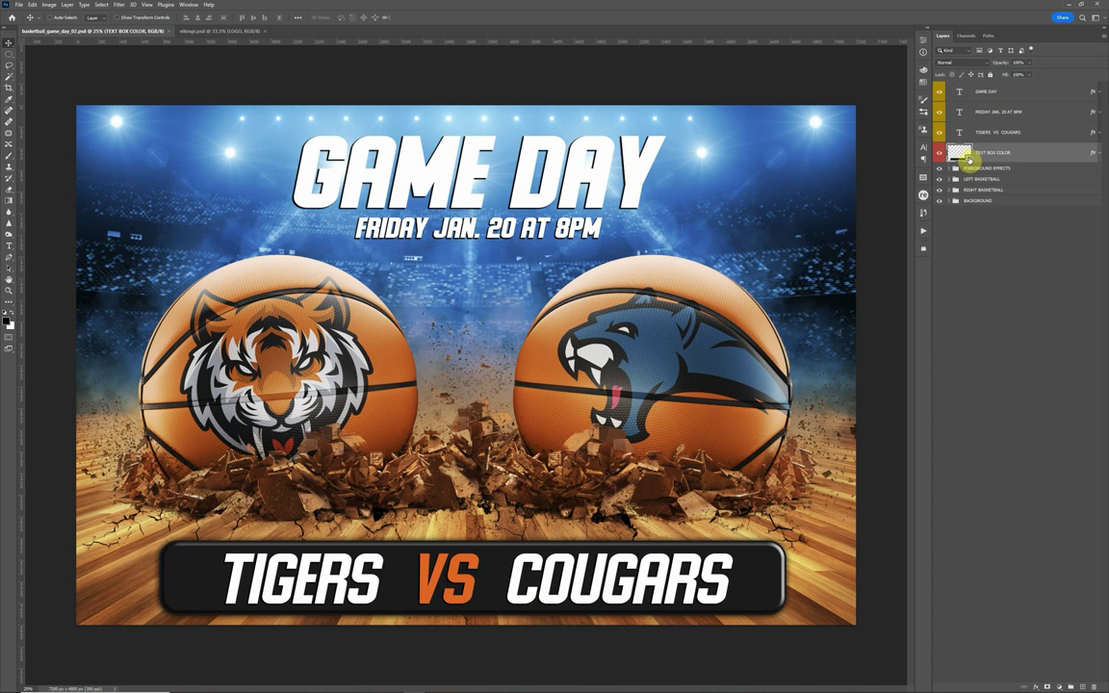
pyautogui.doubleClick(965, 157)
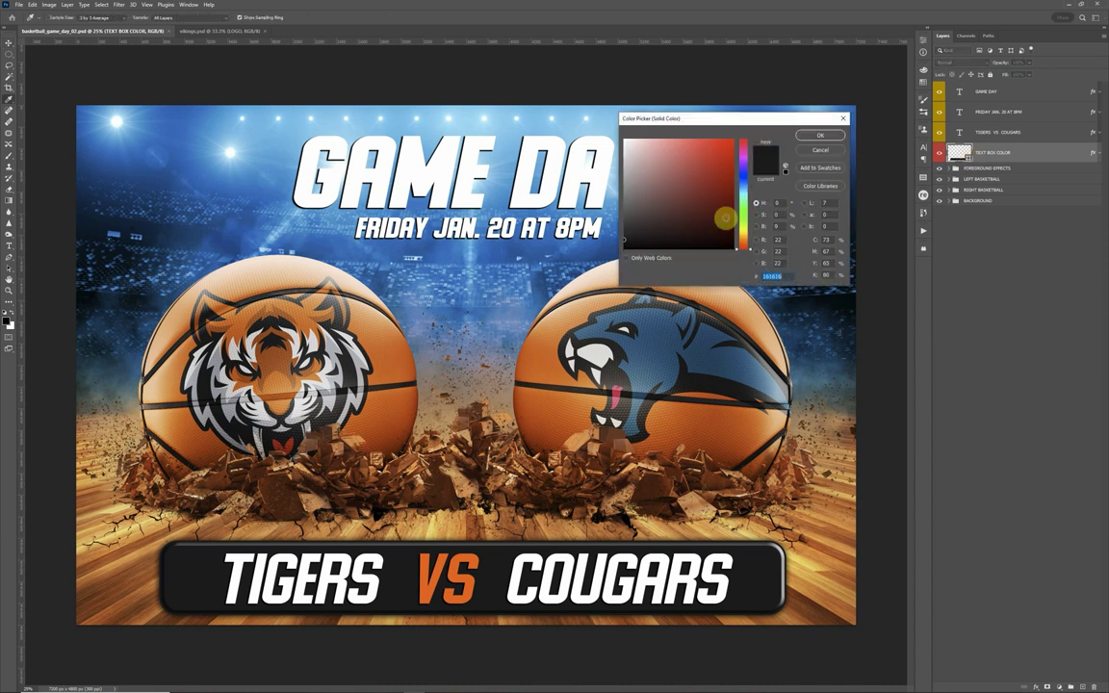
pyautogui.moveTo(695, 192); pyautogui.dragTo(752, 135)
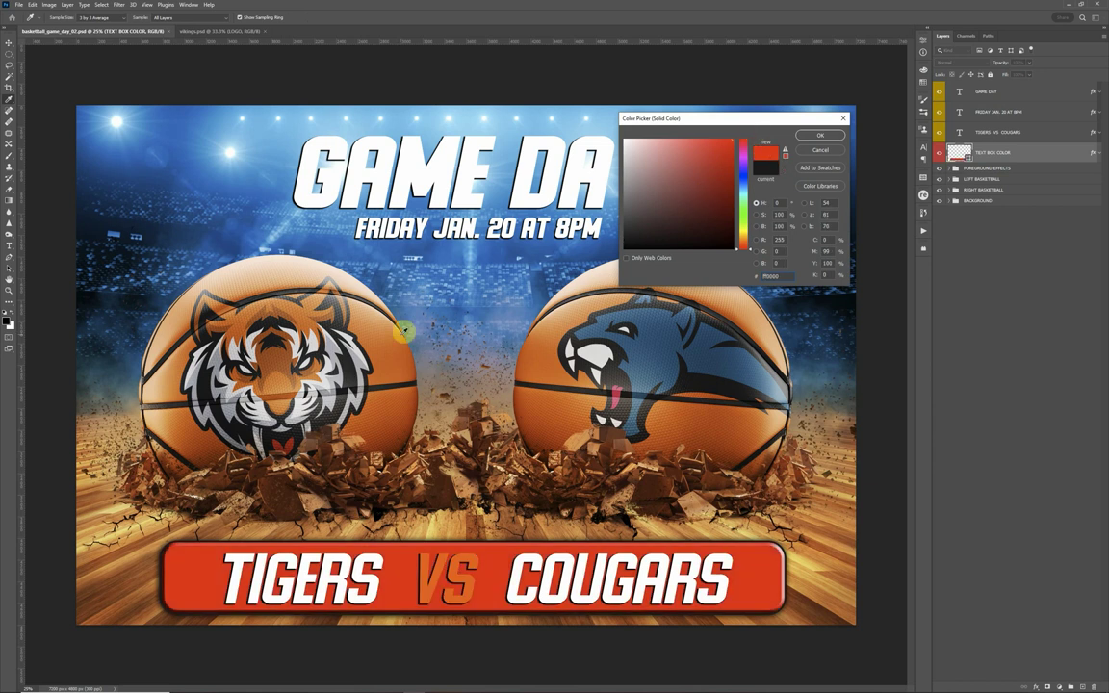
pyautogui.click(358, 300)
pyautogui.click(732, 185)
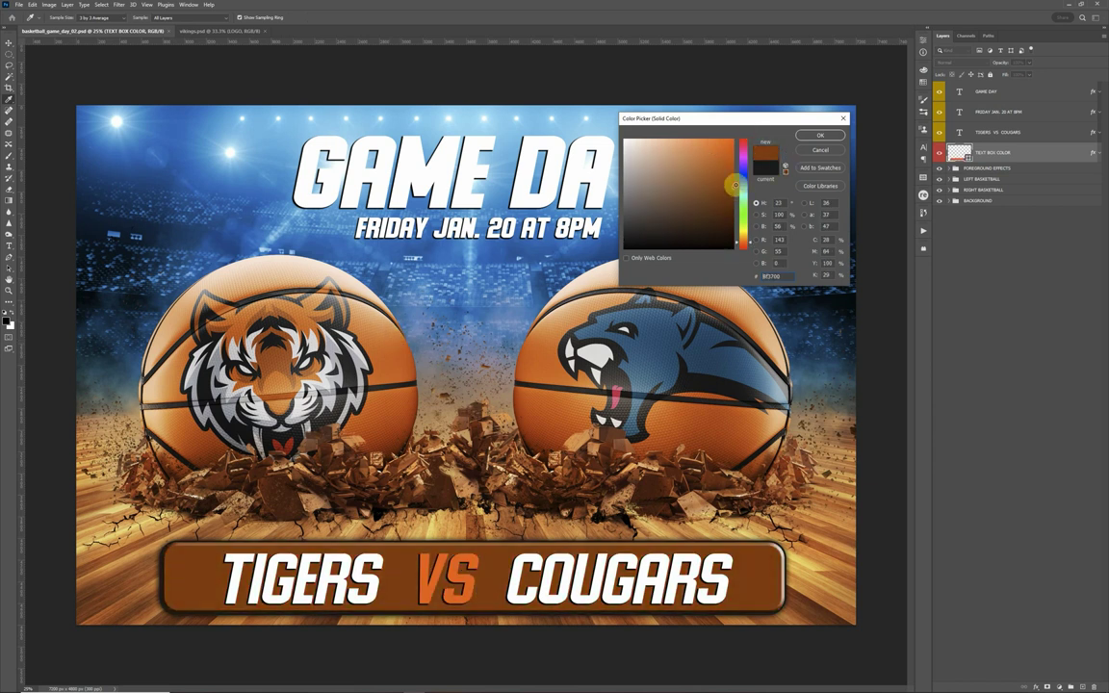
pyautogui.moveTo(743, 184); pyautogui.dragTo(743, 187)
pyautogui.click(820, 150)
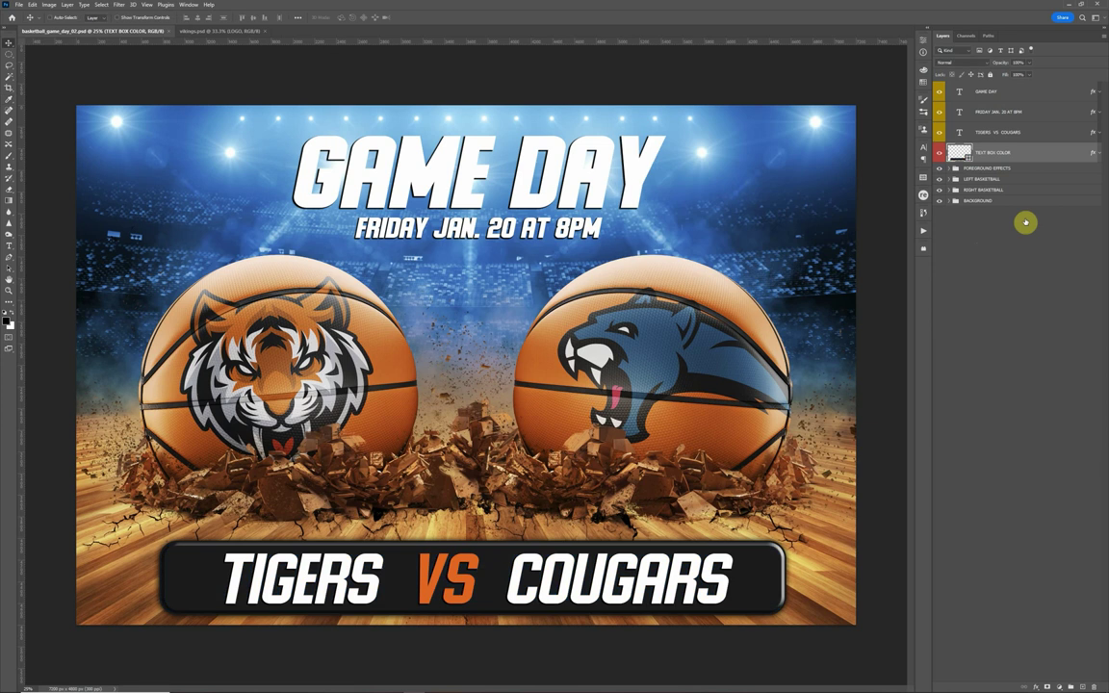
# Preview orange and grey stroke colours on the text box, then discard the changes.
pyautogui.doubleClick(1093, 155)
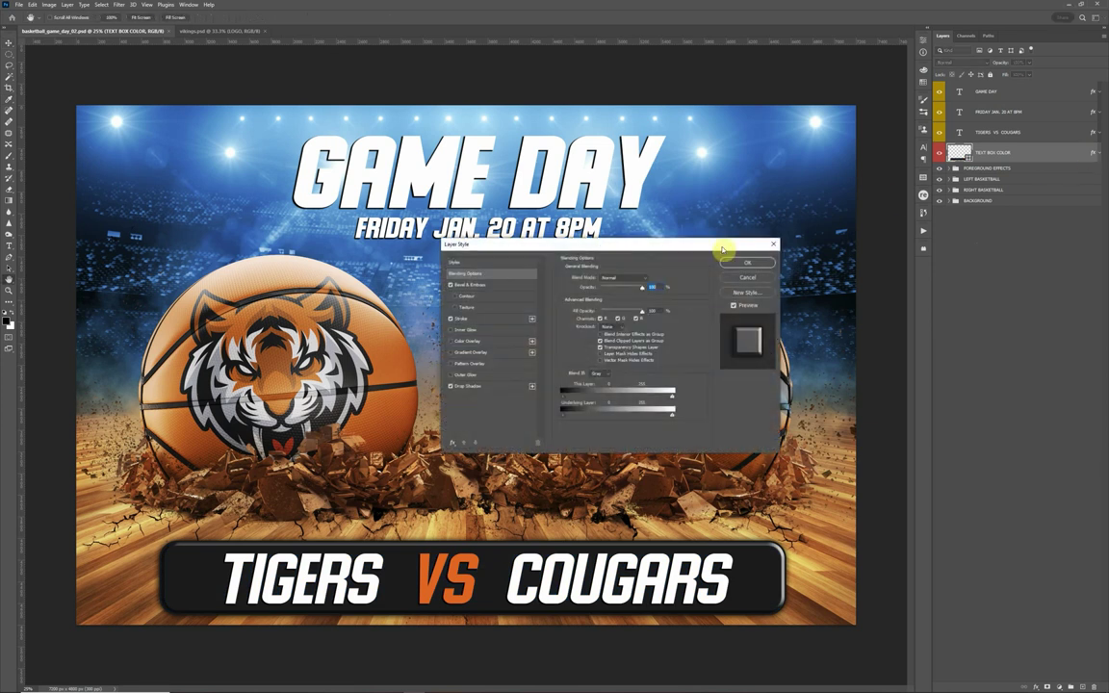
pyautogui.moveTo(629, 222); pyautogui.dragTo(618, 195)
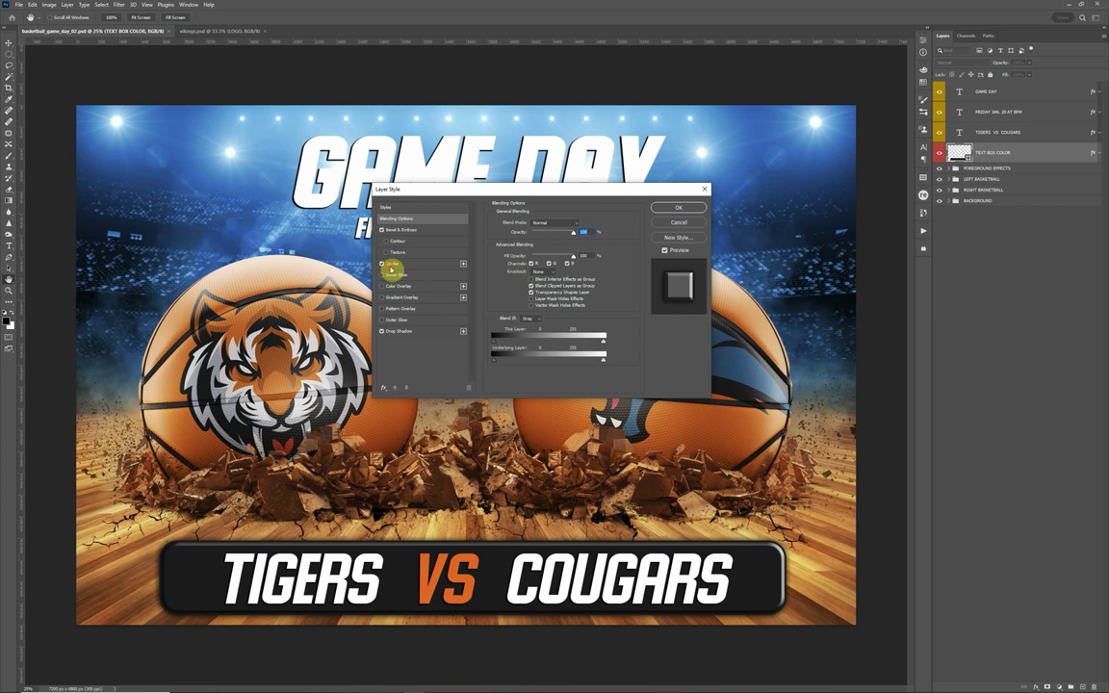
pyautogui.click(395, 263)
pyautogui.click(513, 285)
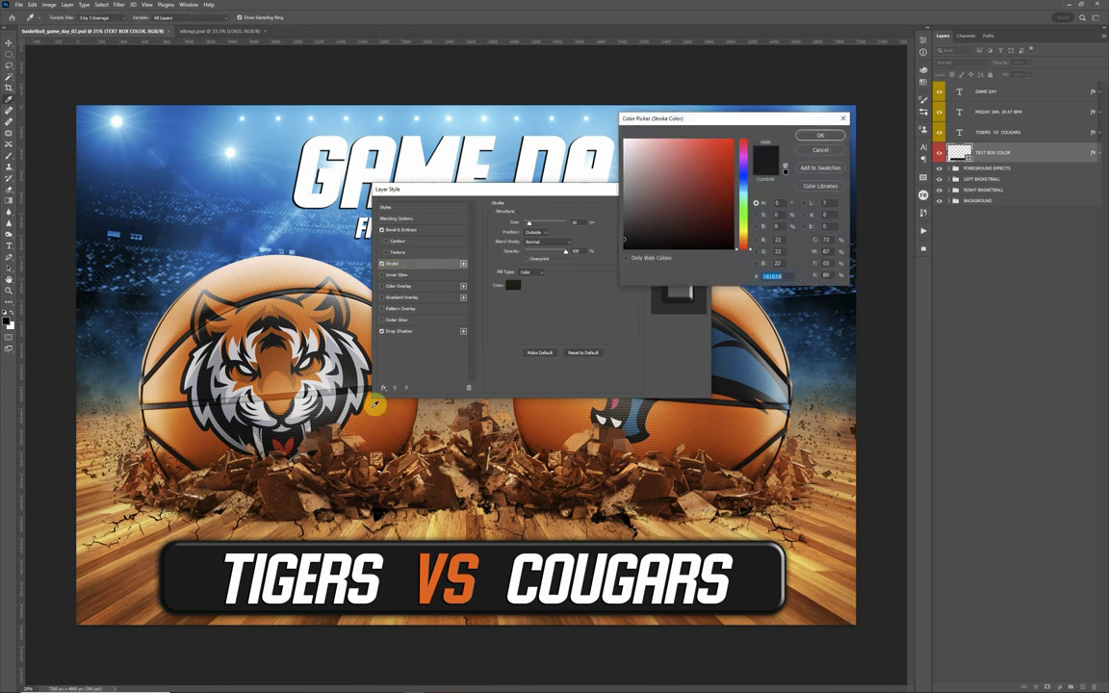
pyautogui.click(325, 387)
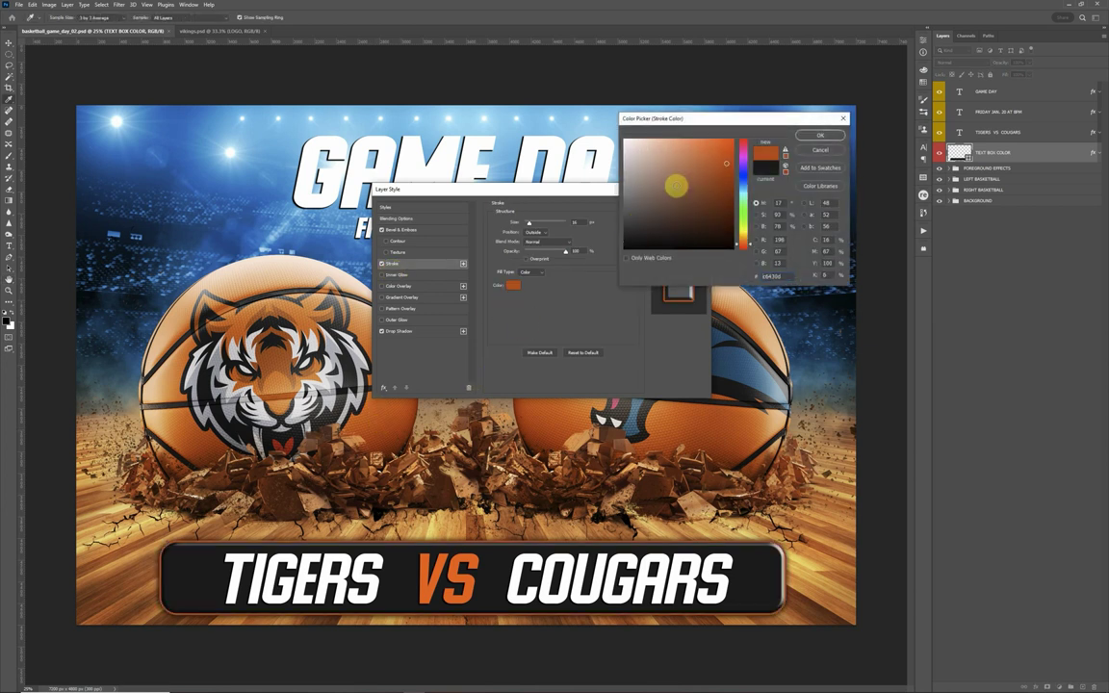
pyautogui.click(737, 143)
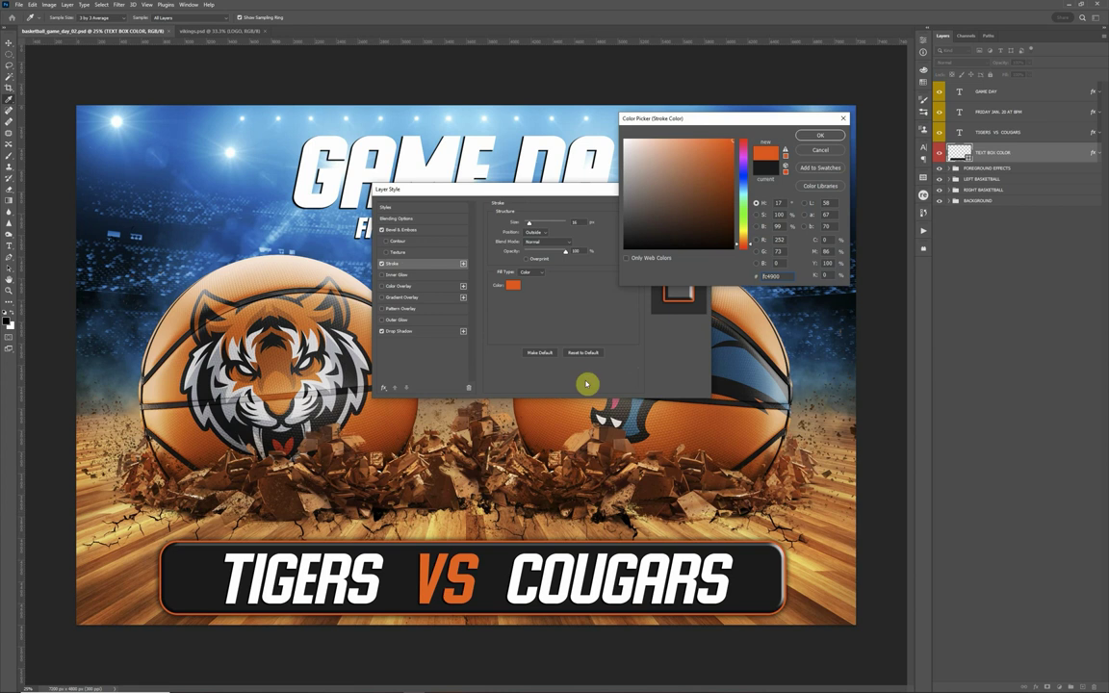
pyautogui.moveTo(670, 216); pyautogui.dragTo(614, 167)
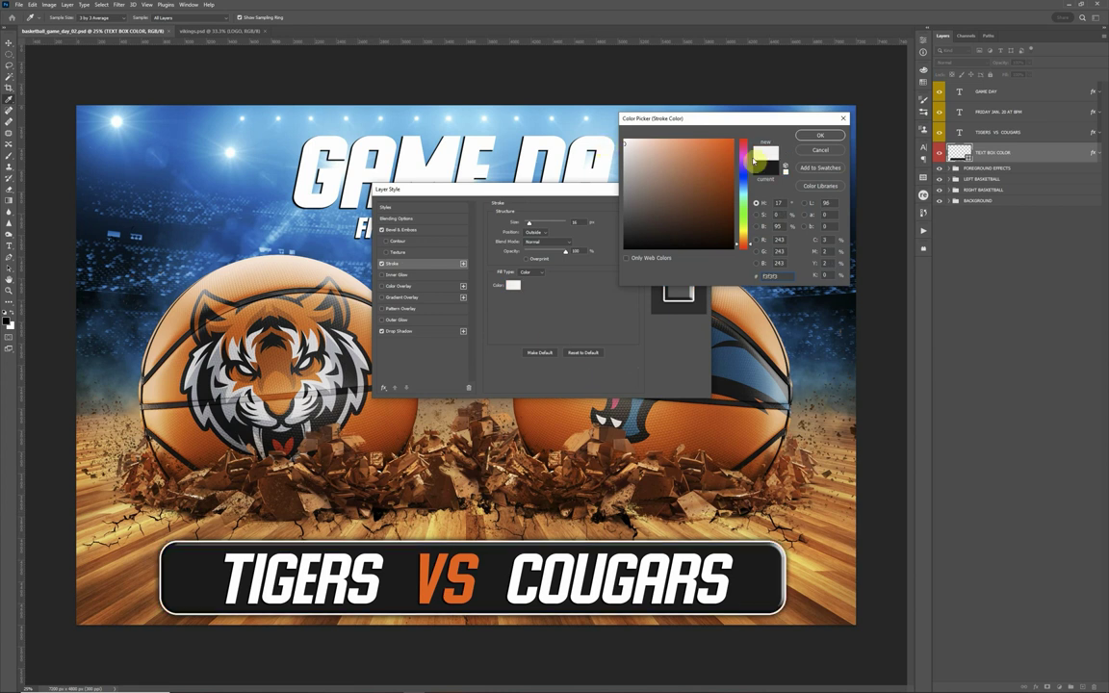
pyautogui.press('Escape')
pyautogui.click(704, 189)
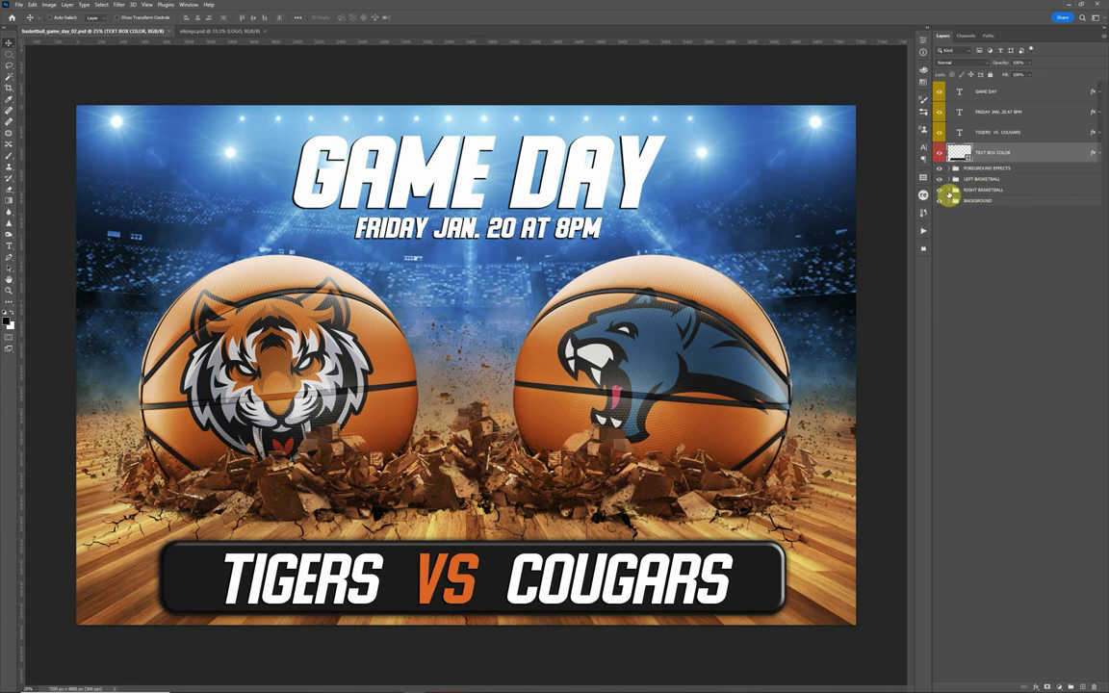
# Open the CHANGE RIGHT LOGO HERE smart object and hide its cougar LOGO layer.
pyautogui.click(950, 190)
pyautogui.click(950, 190)
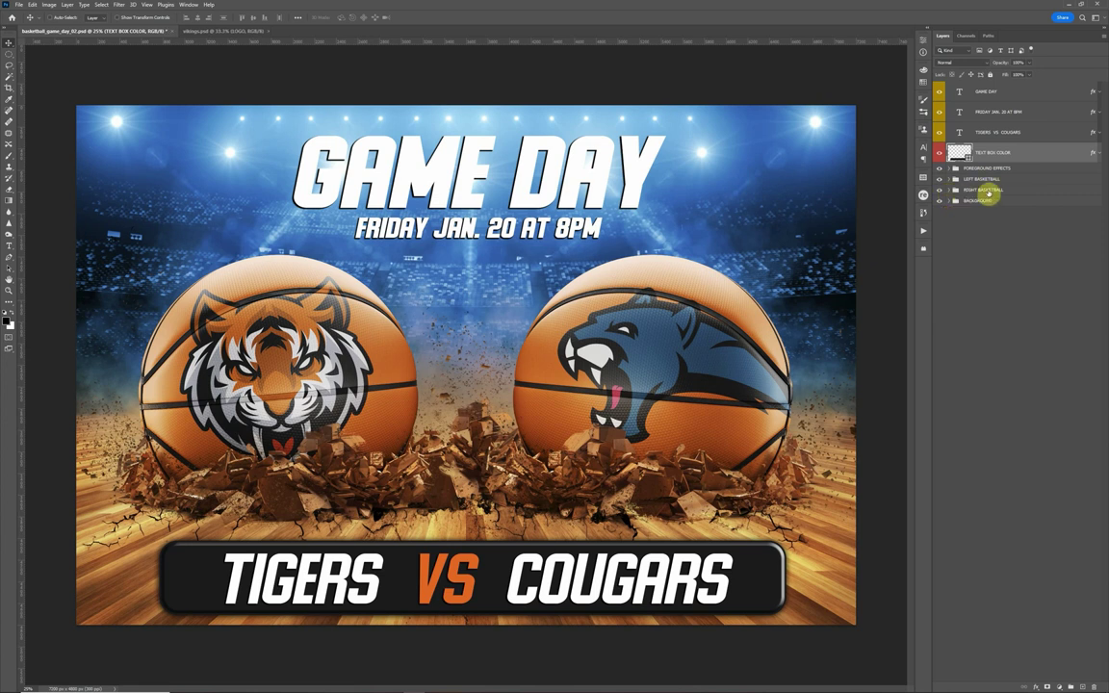
pyautogui.click(950, 190)
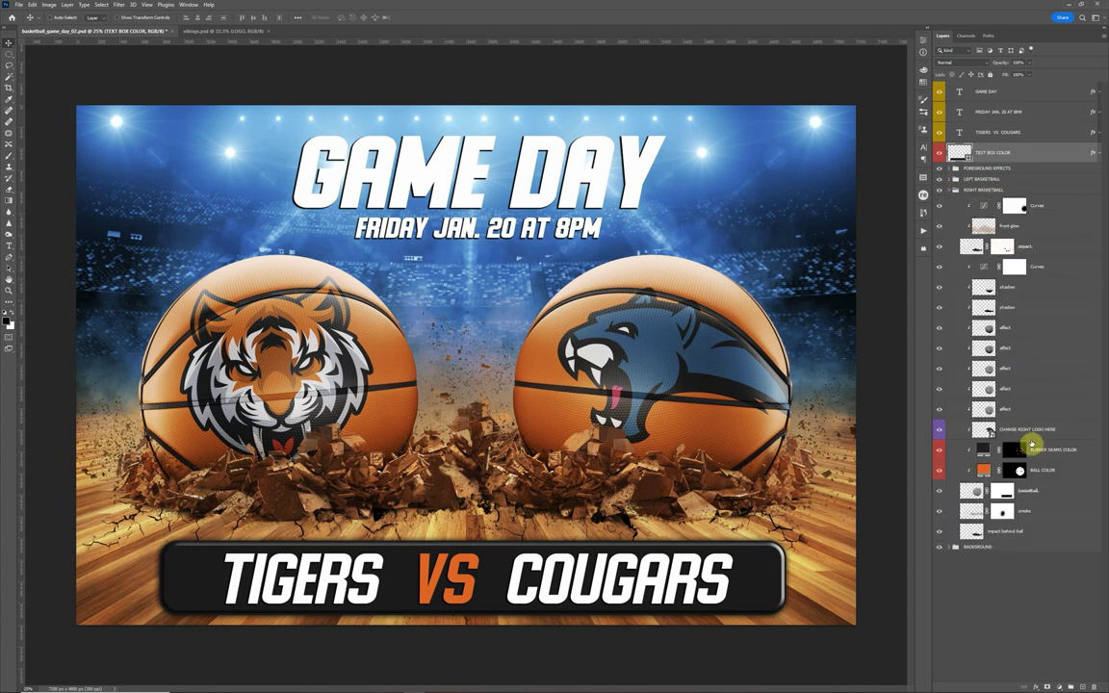
pyautogui.click(1037, 431)
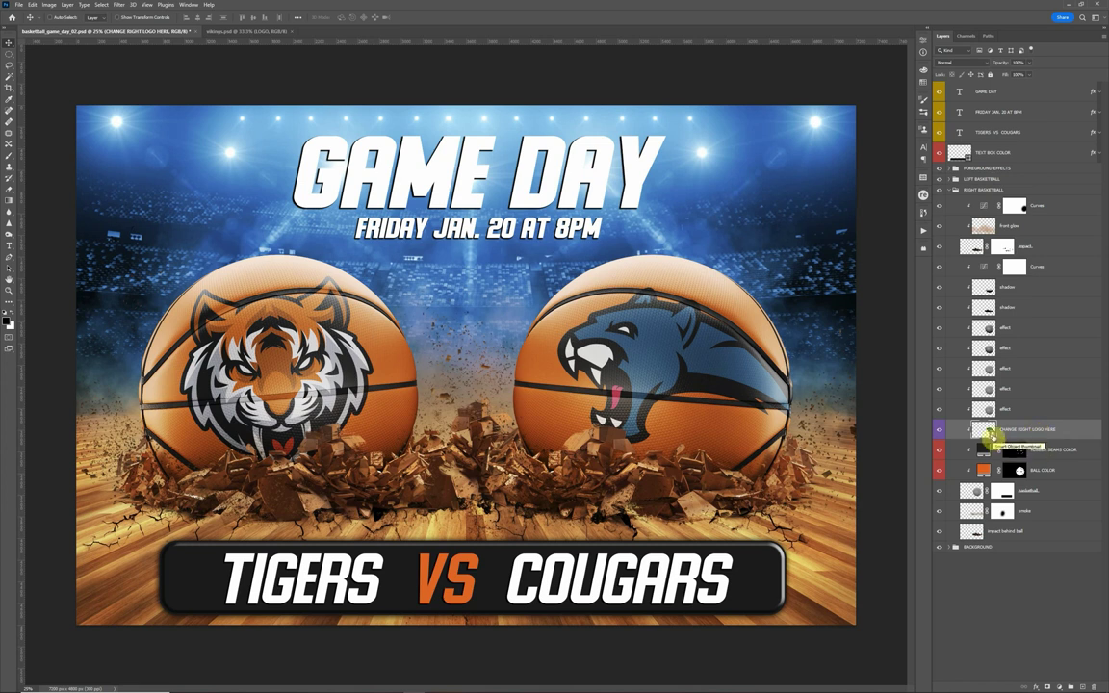
pyautogui.doubleClick(986, 432)
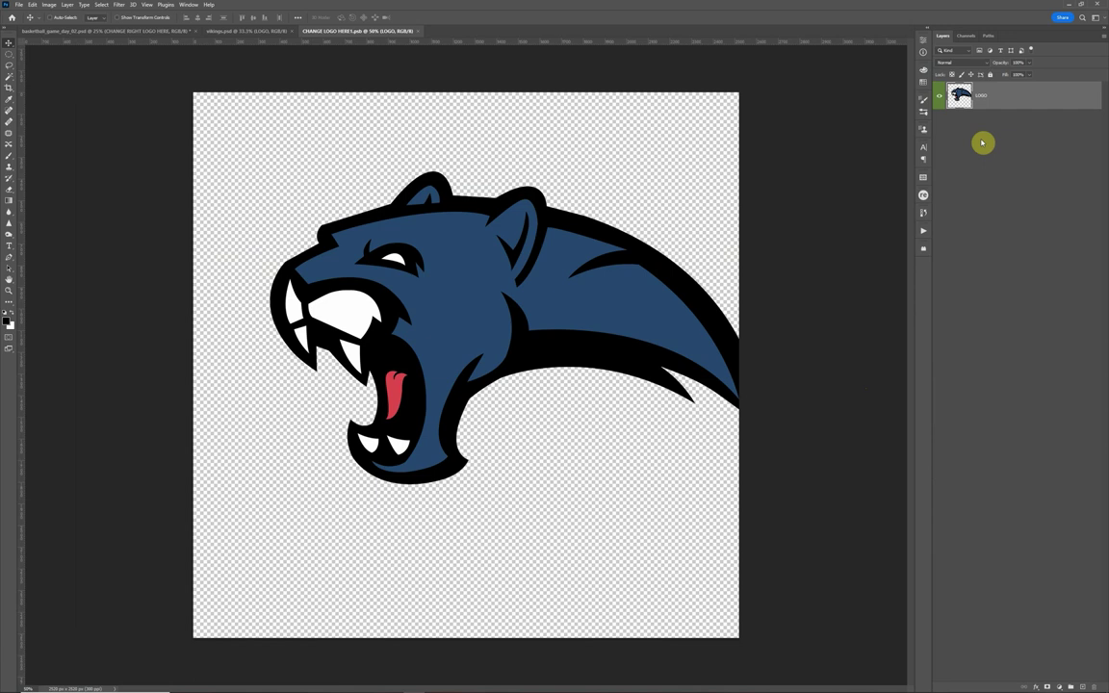
pyautogui.click(939, 97)
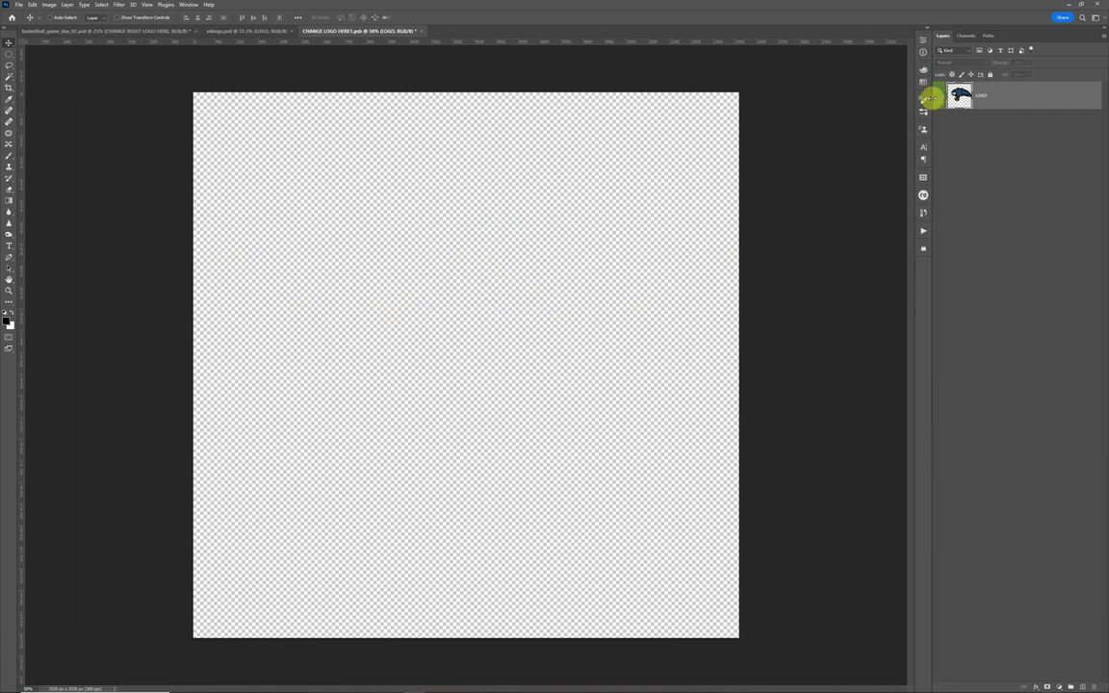
# Drag the viking LOGO layer from vikings.psd into the logo document and narrow it.
pyautogui.click(258, 31)
pyautogui.moveTo(959, 100); pyautogui.dragTo(428, 251)
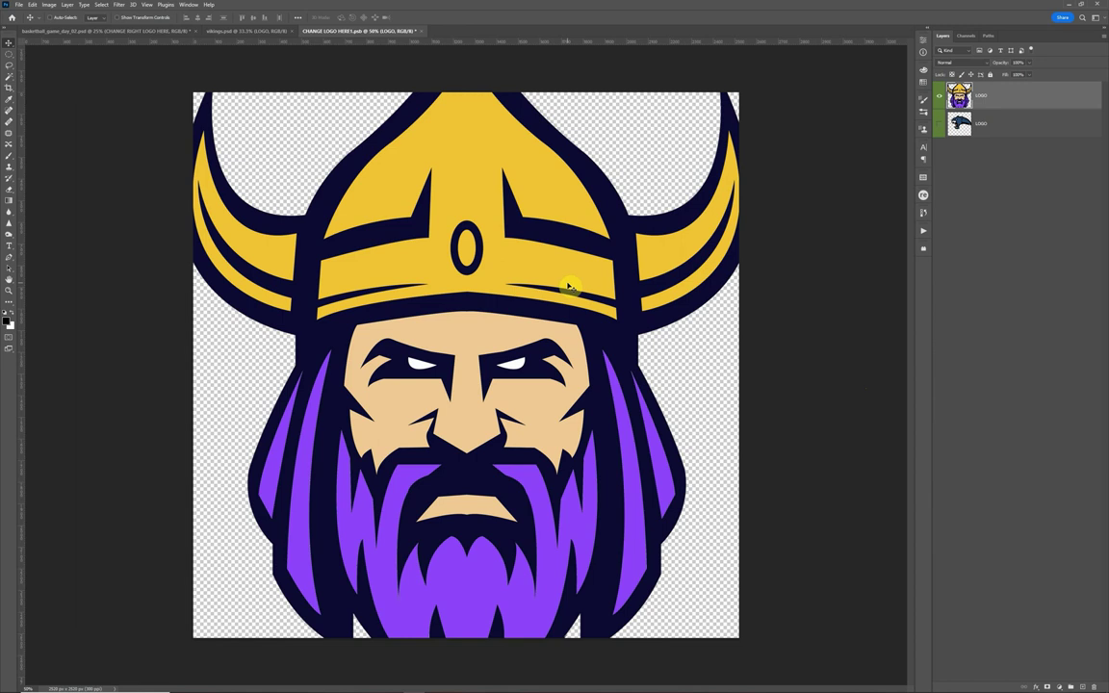
pyautogui.hotkey('ctrl', 't')
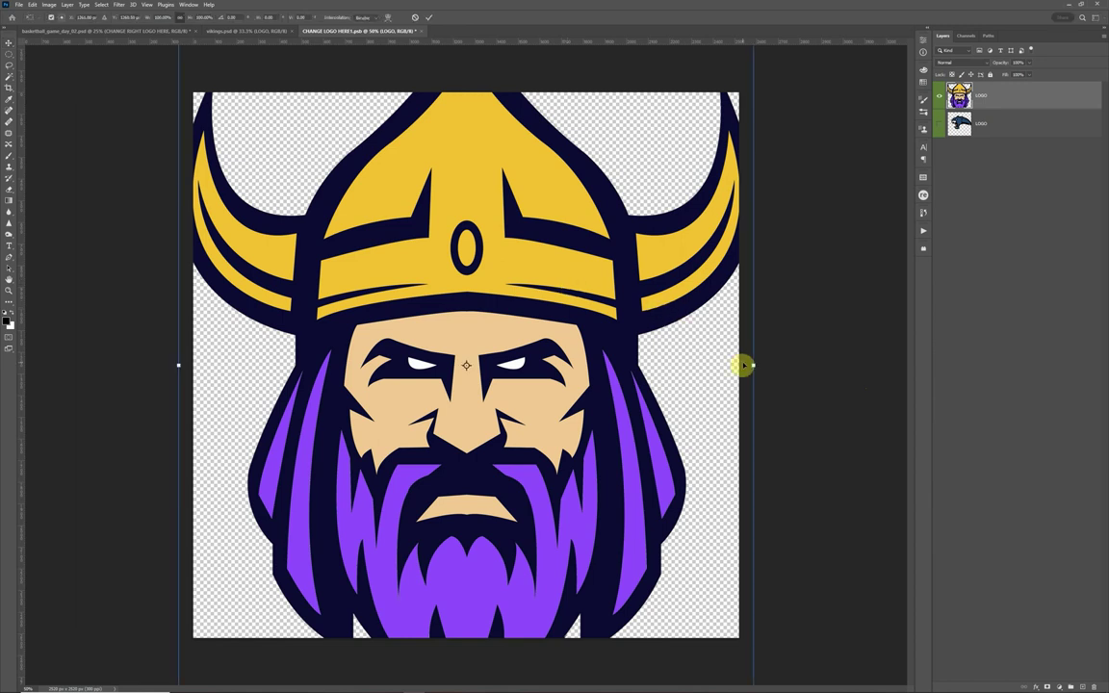
pyautogui.moveTo(753, 376); pyautogui.dragTo(658, 379)
pyautogui.press('Return')
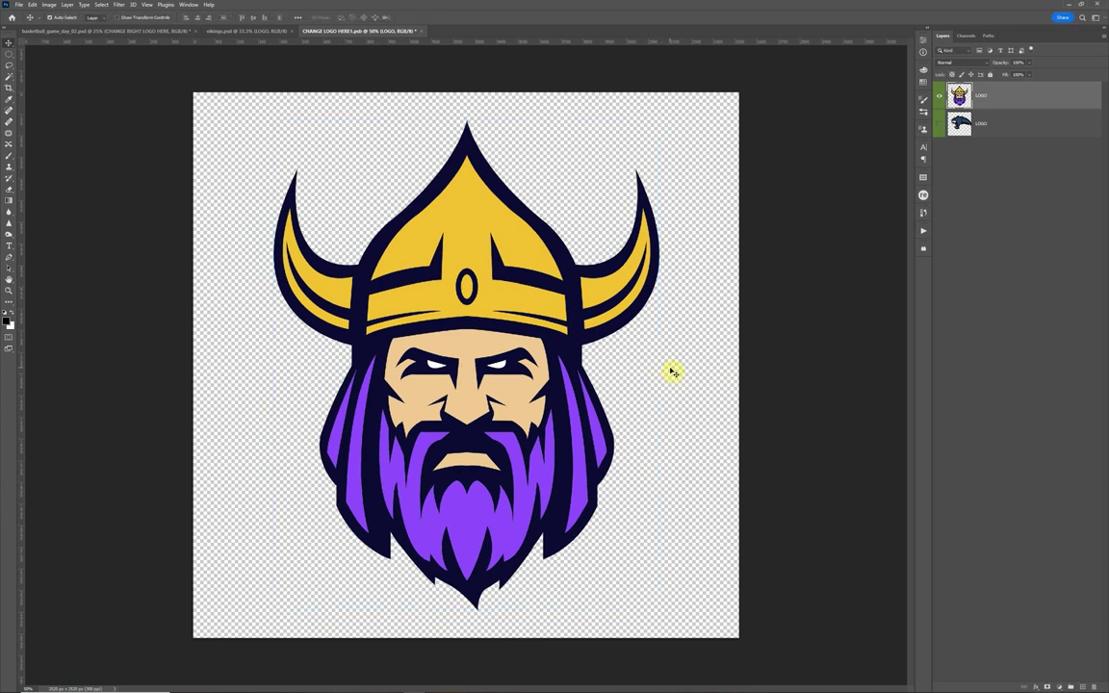
# Save the logo smart object, close vikings.psd and return to the Game Day flyer.
pyautogui.hotkey('ctrl', 's')
pyautogui.click(289, 31)
pyautogui.click(154, 31)
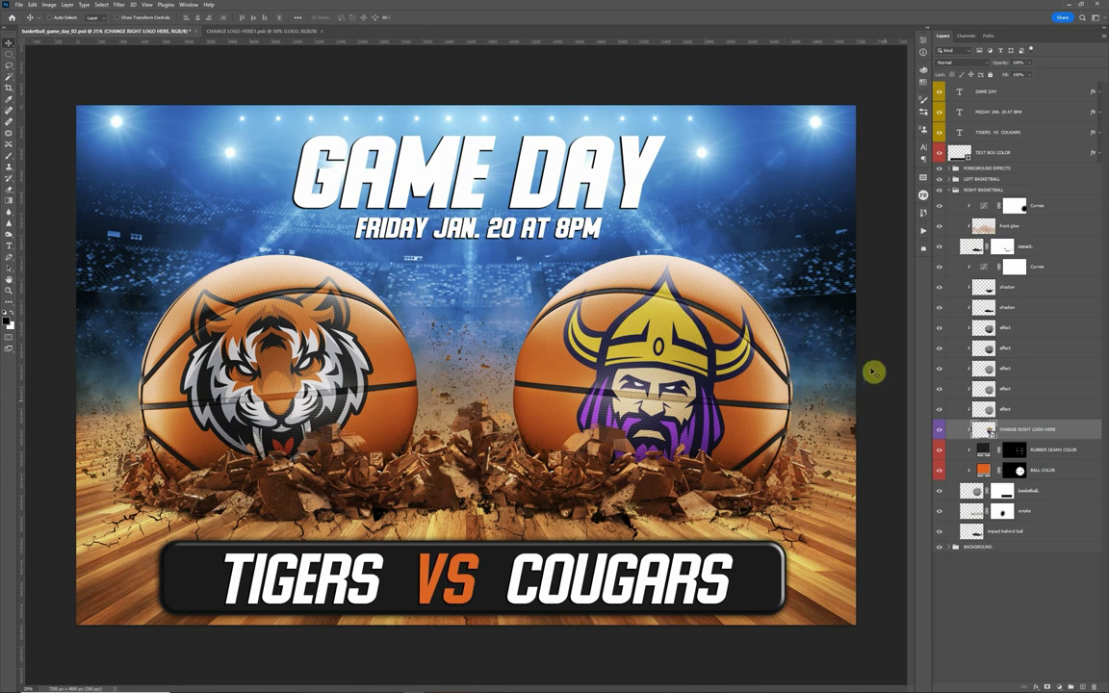
# Change the BALL COLOR fill to a rich purple sampled from the Viking's beard.
pyautogui.doubleClick(983, 473)
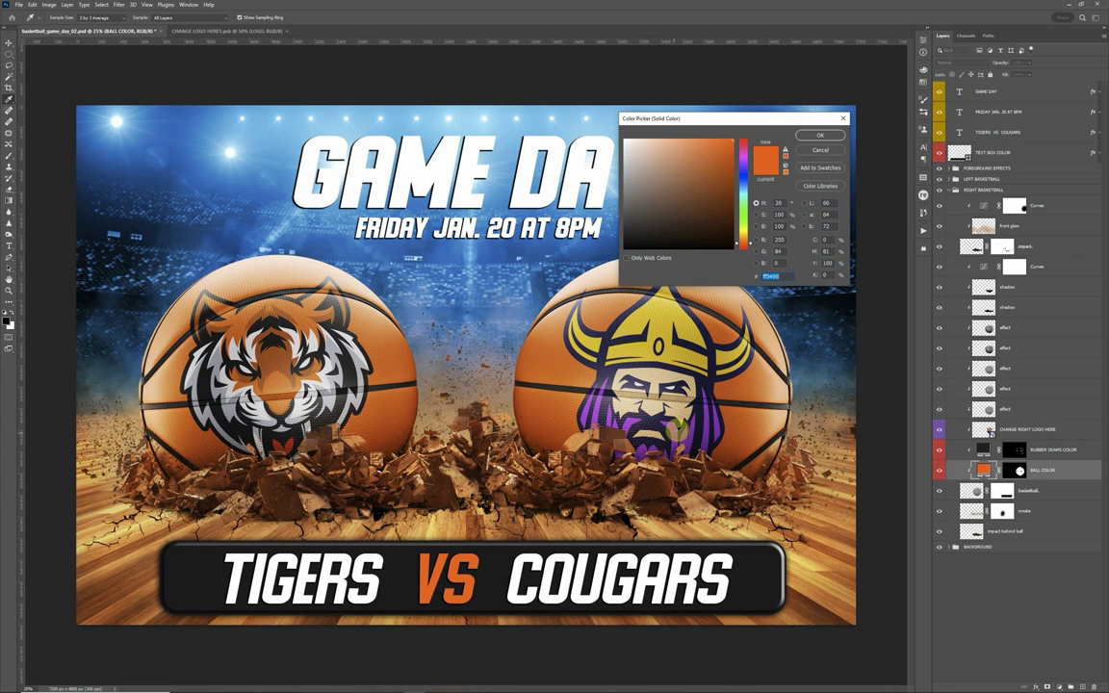
pyautogui.click(679, 429)
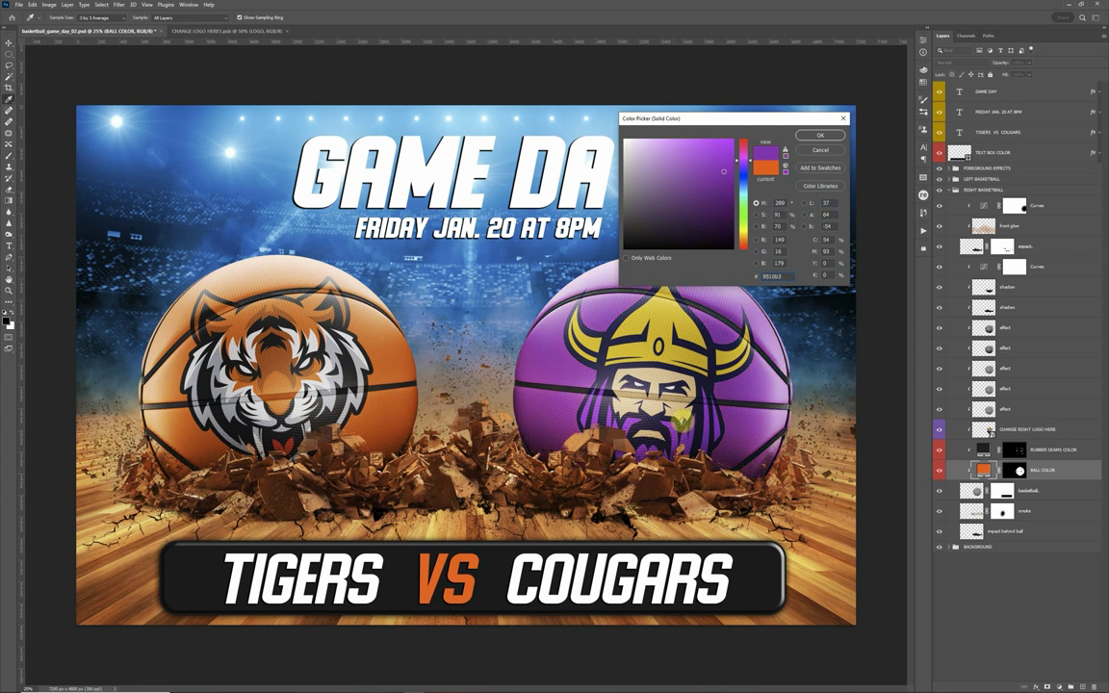
pyautogui.moveTo(724, 174); pyautogui.dragTo(732, 172)
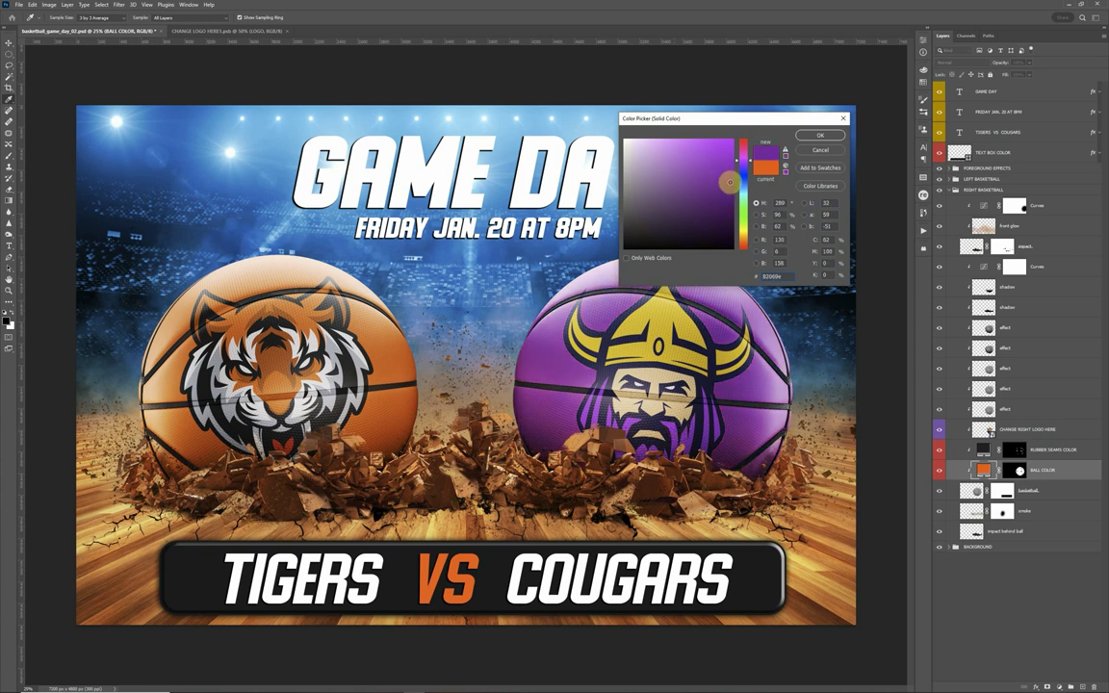
pyautogui.click(709, 421)
pyautogui.click(734, 189)
pyautogui.moveTo(734, 188); pyautogui.dragTo(751, 165)
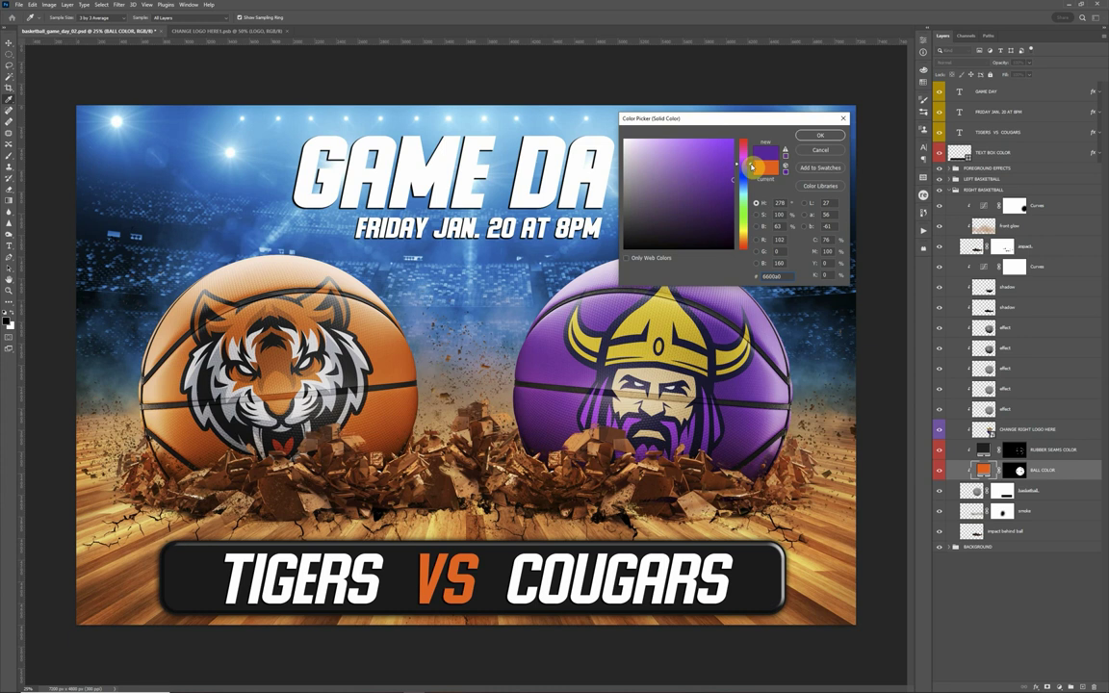
pyautogui.press('Return')
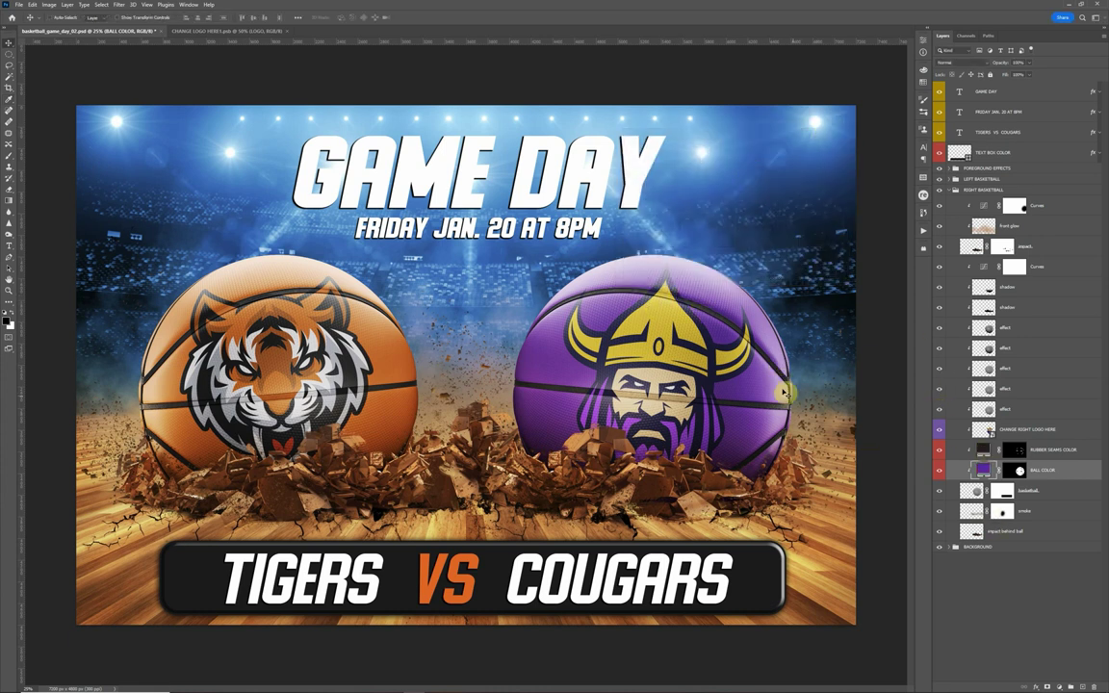
# Set the RUBBER SEAMS COLOR fill to the helmet's yellow and collapse RIGHT BASKETBALL.
pyautogui.doubleClick(982, 449)
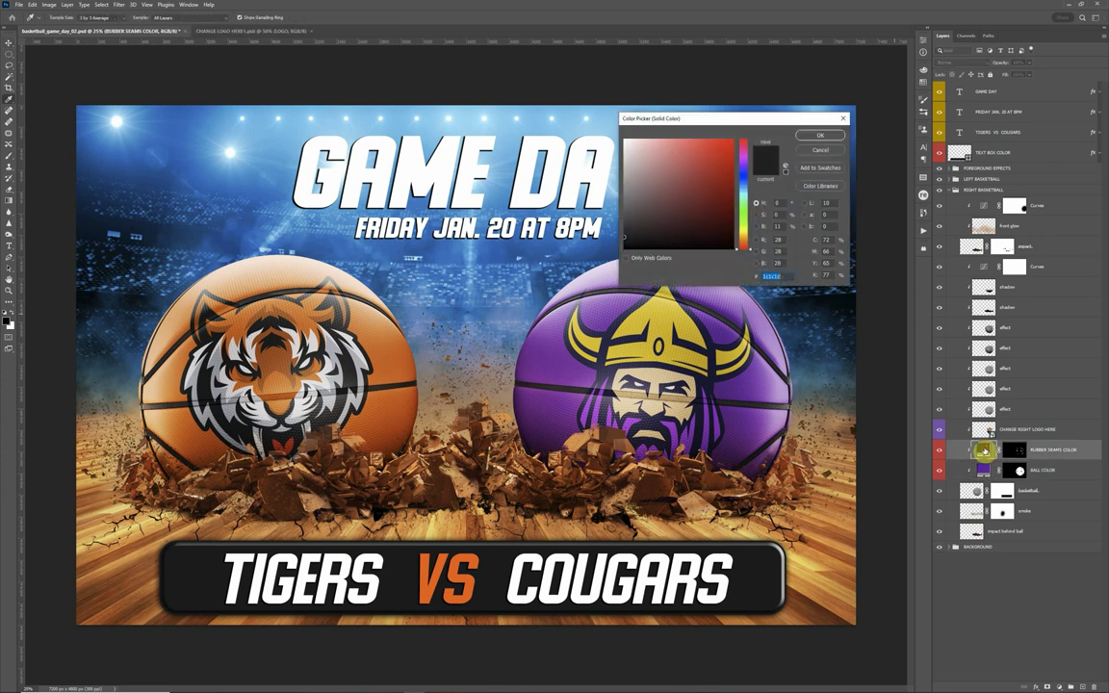
pyautogui.click(654, 298)
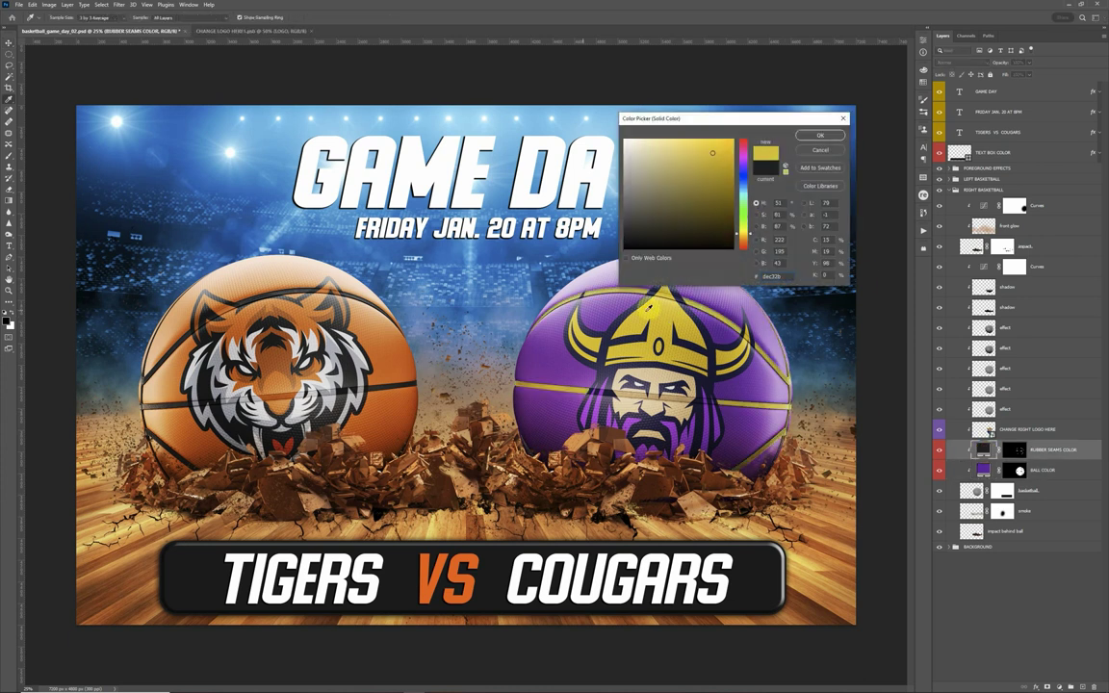
pyautogui.press('Return')
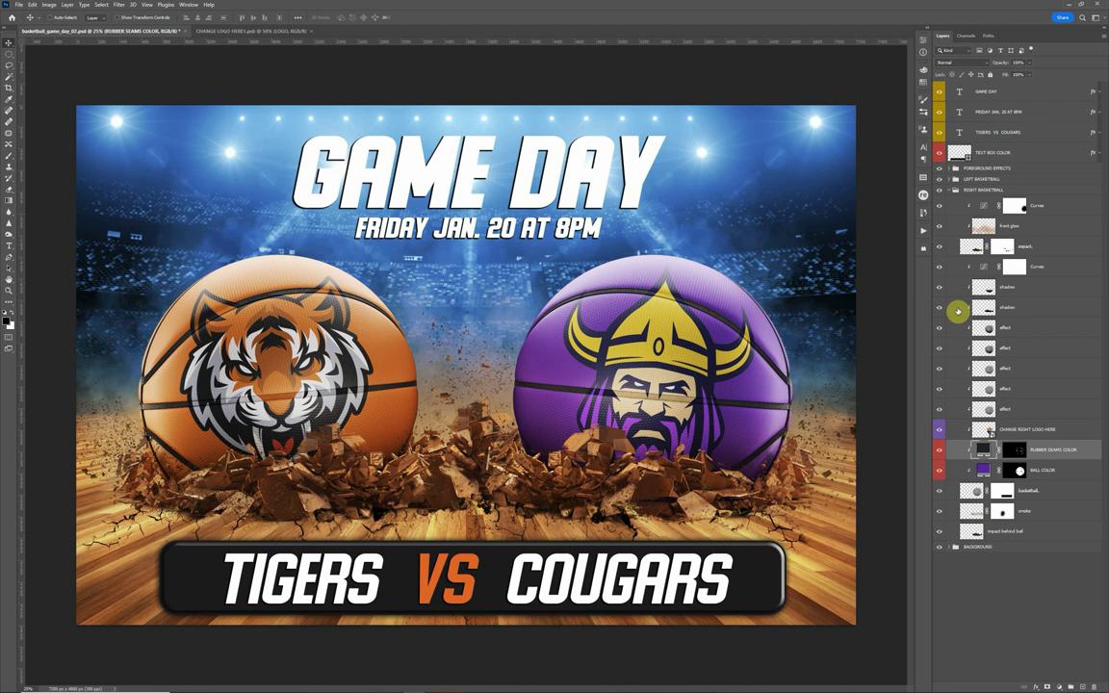
pyautogui.click(951, 191)
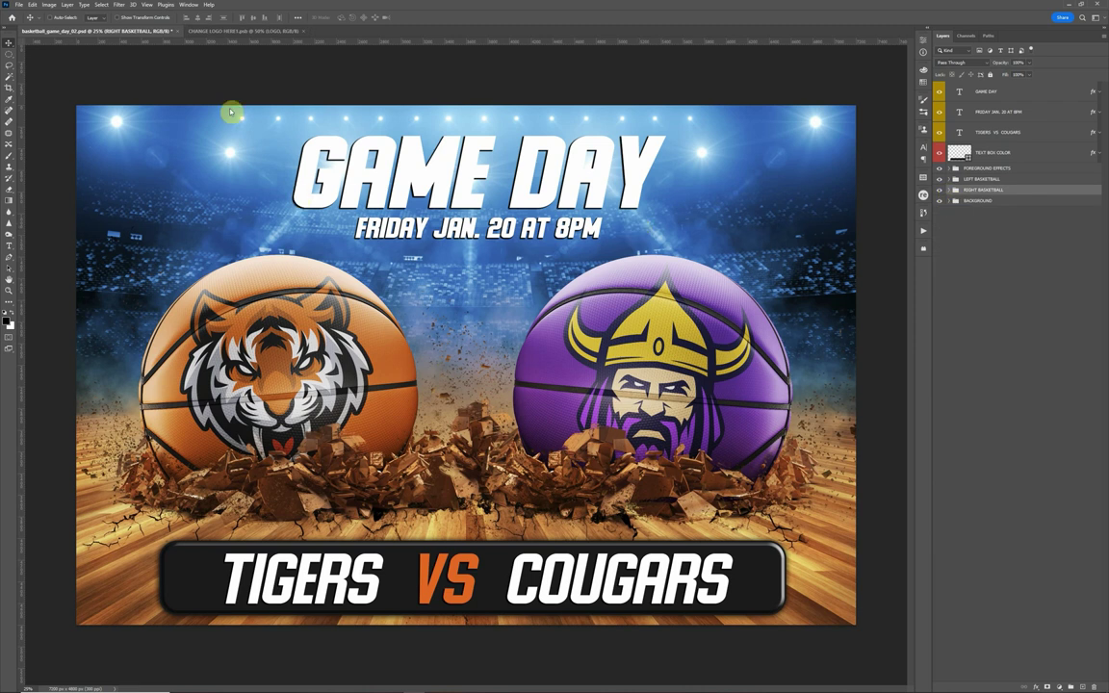
pyautogui.click(48, 6)
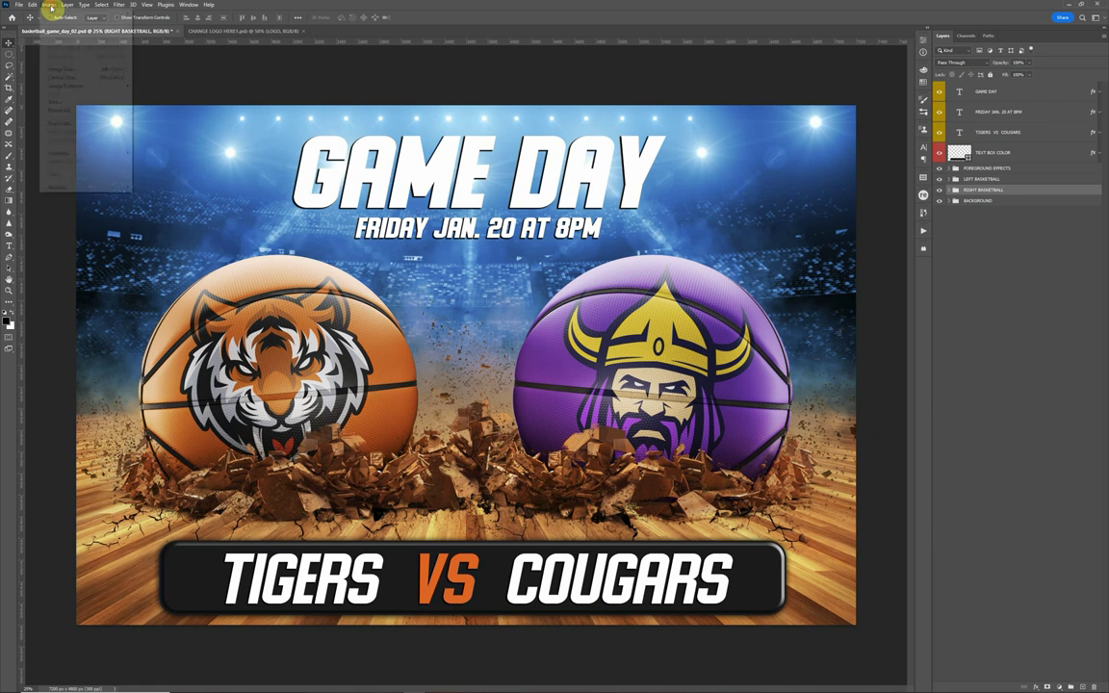
pyautogui.click(61, 78)
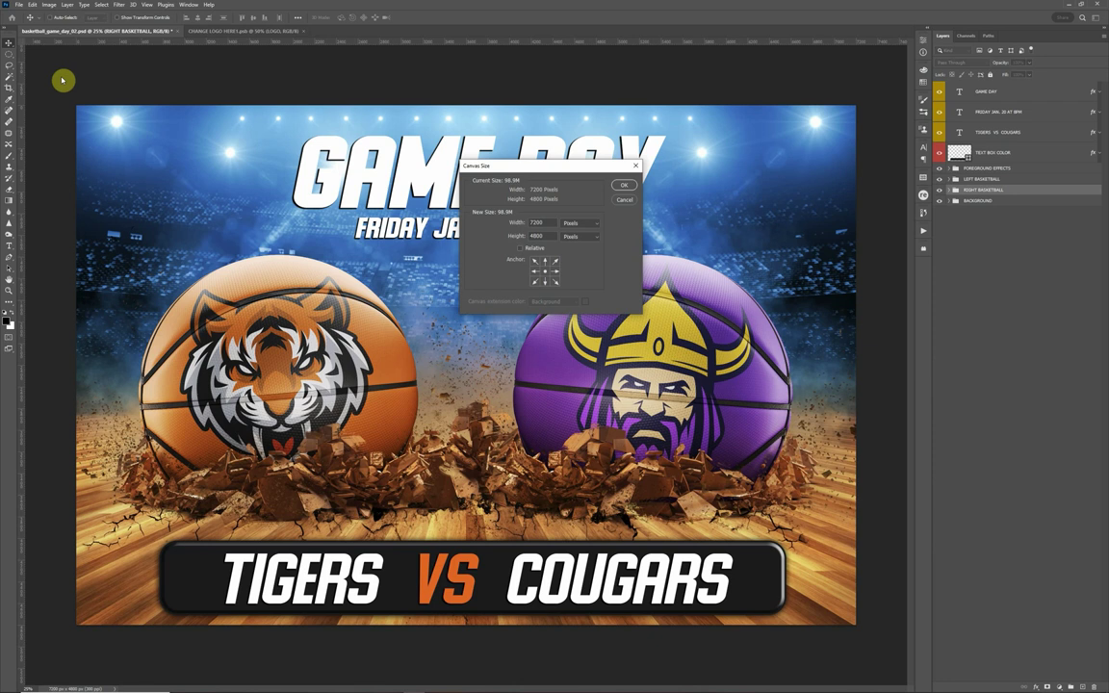
pyautogui.click(581, 224)
pyautogui.click(573, 246)
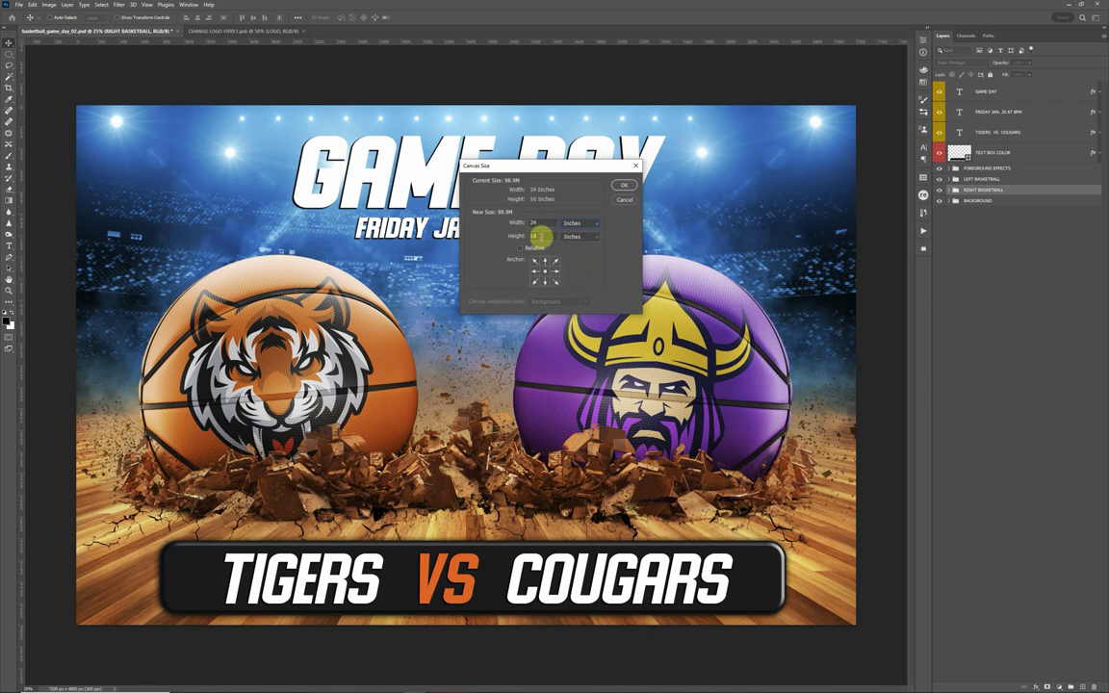
pyautogui.click(546, 234)
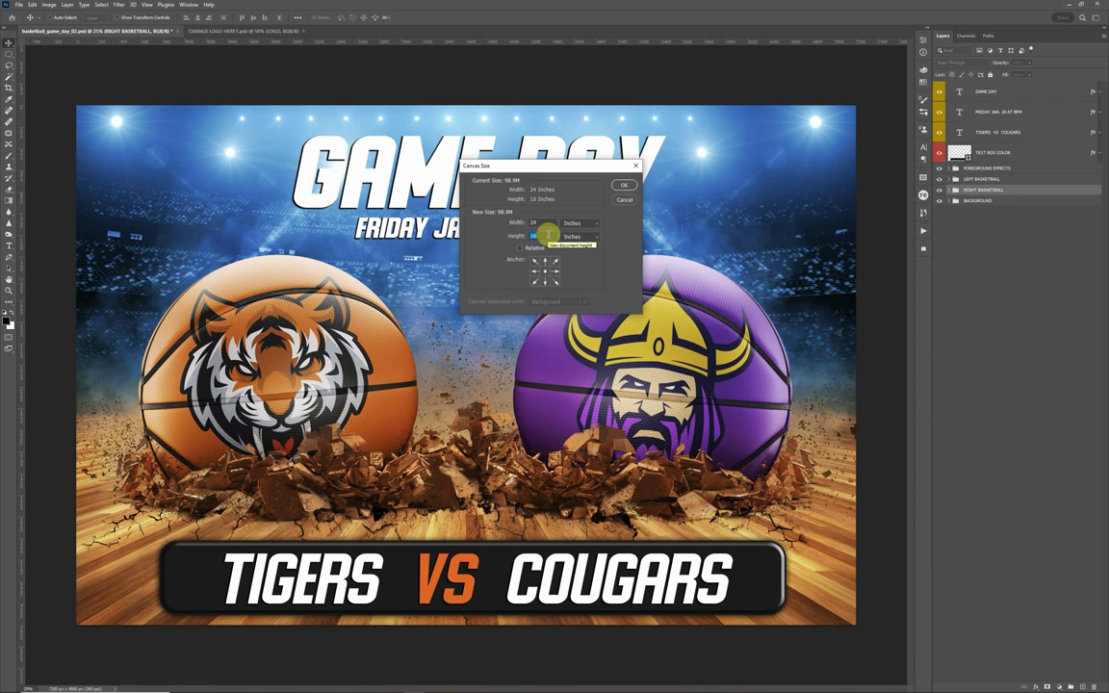
pyautogui.write('18')
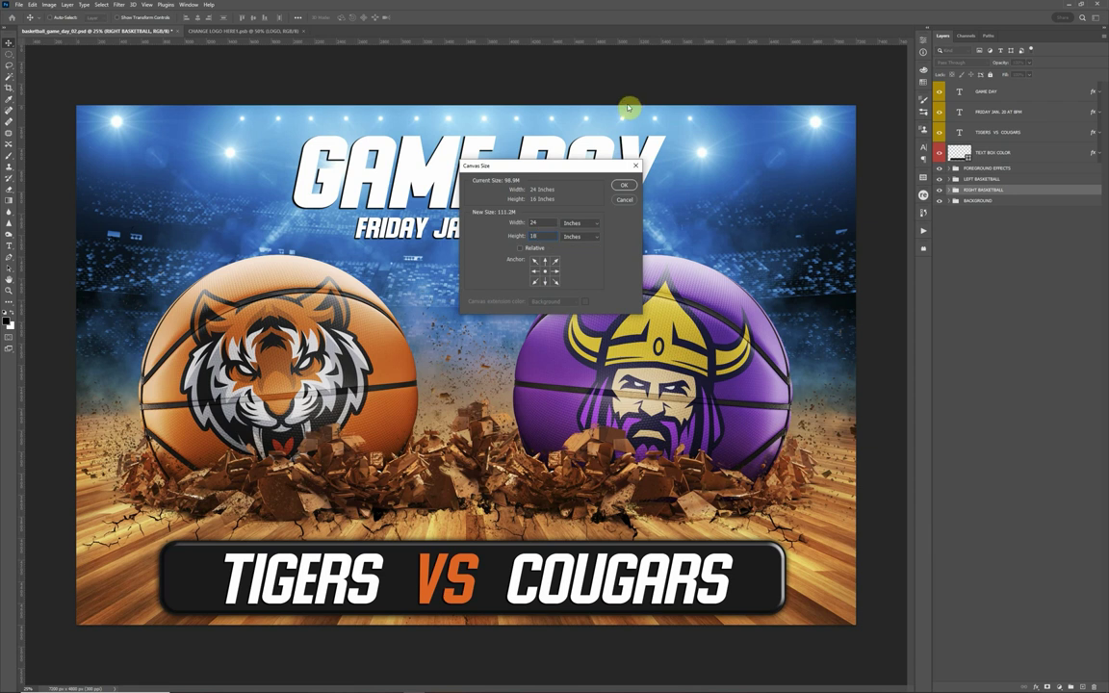
pyautogui.click(623, 185)
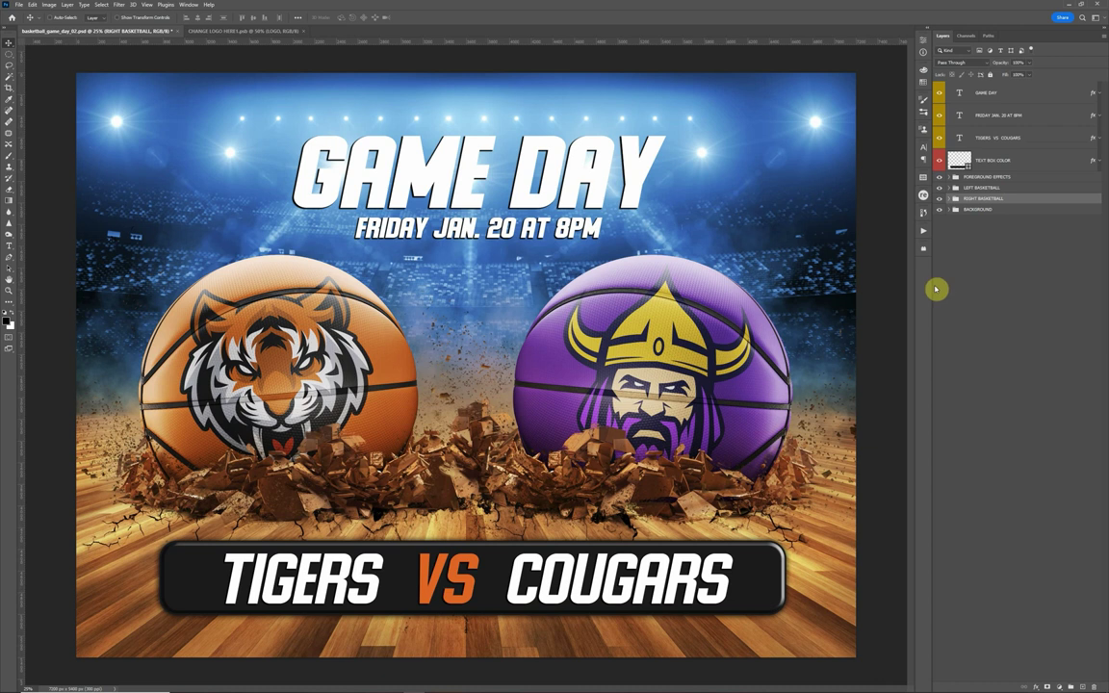
pyautogui.hotkey('ctrl', 'z')
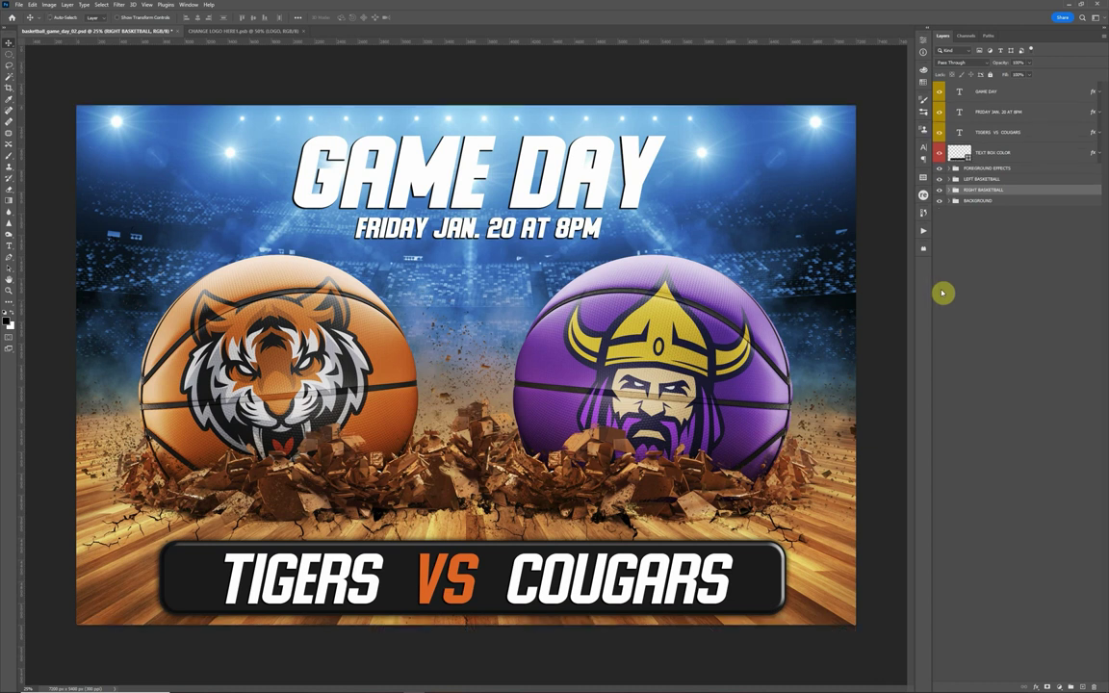
# Preview yellow and orange-gold tints on Stadium Overlay Color, then cancel to keep the blue.
pyautogui.click(949, 201)
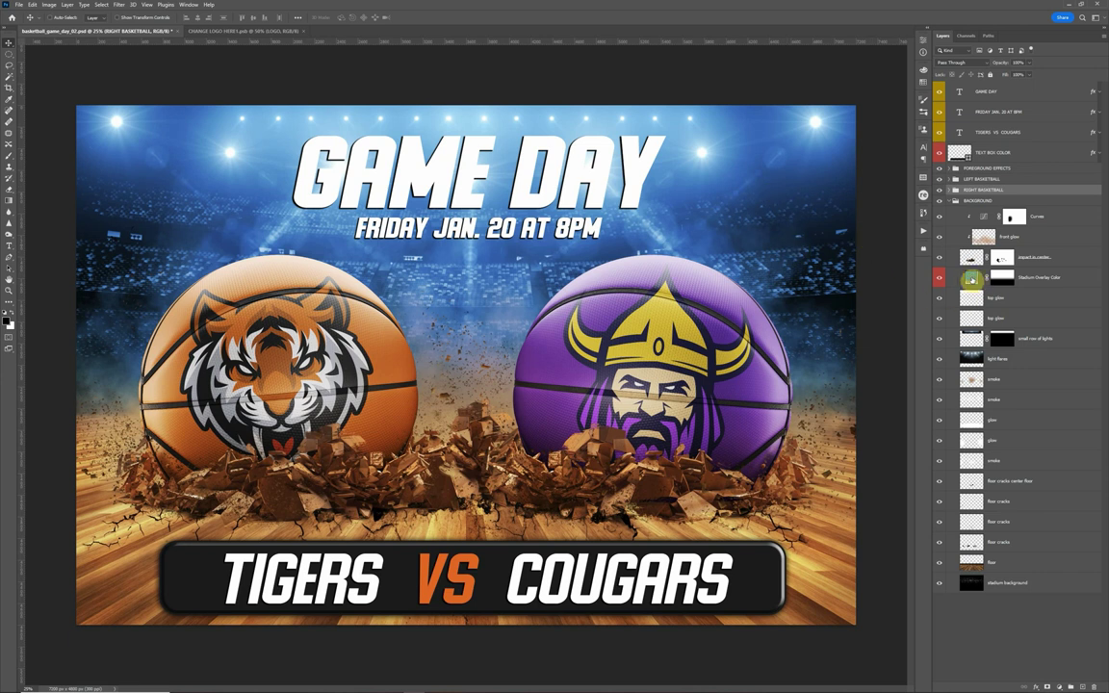
pyautogui.doubleClick(971, 278)
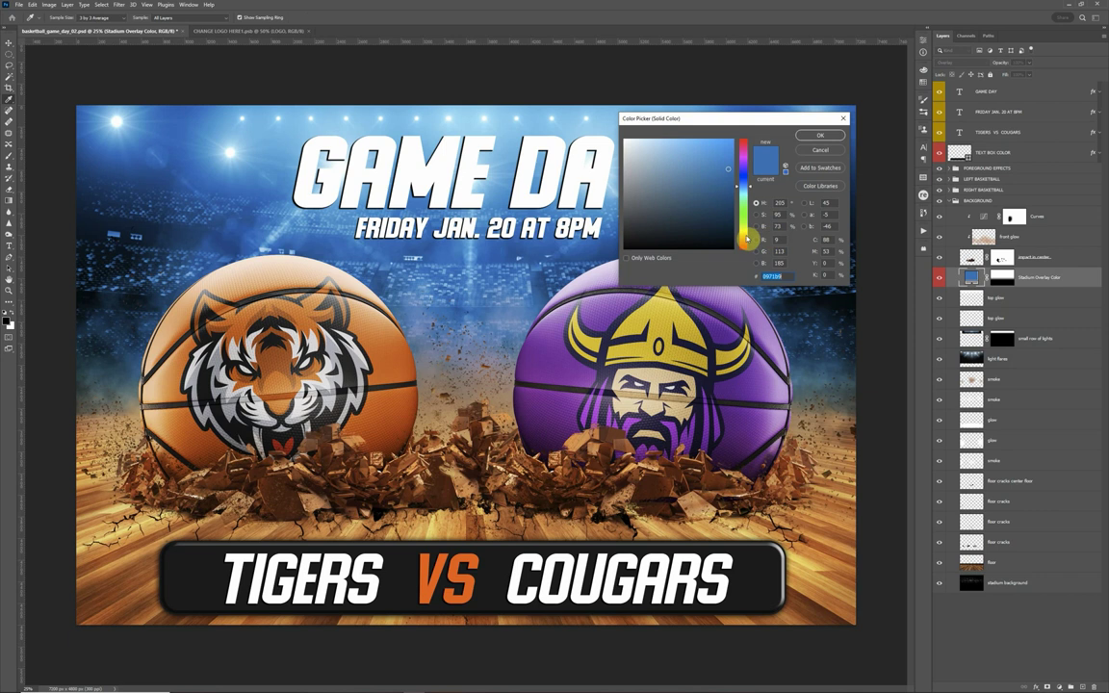
pyautogui.click(744, 231)
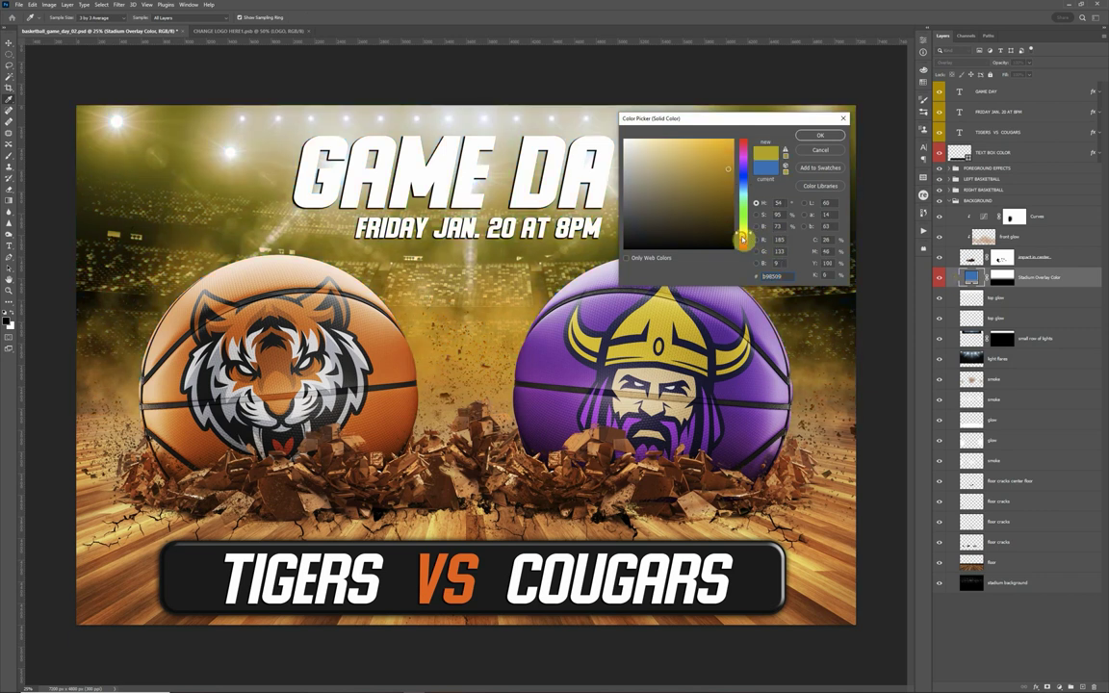
pyautogui.moveTo(744, 231); pyautogui.dragTo(744, 158)
pyautogui.click(818, 152)
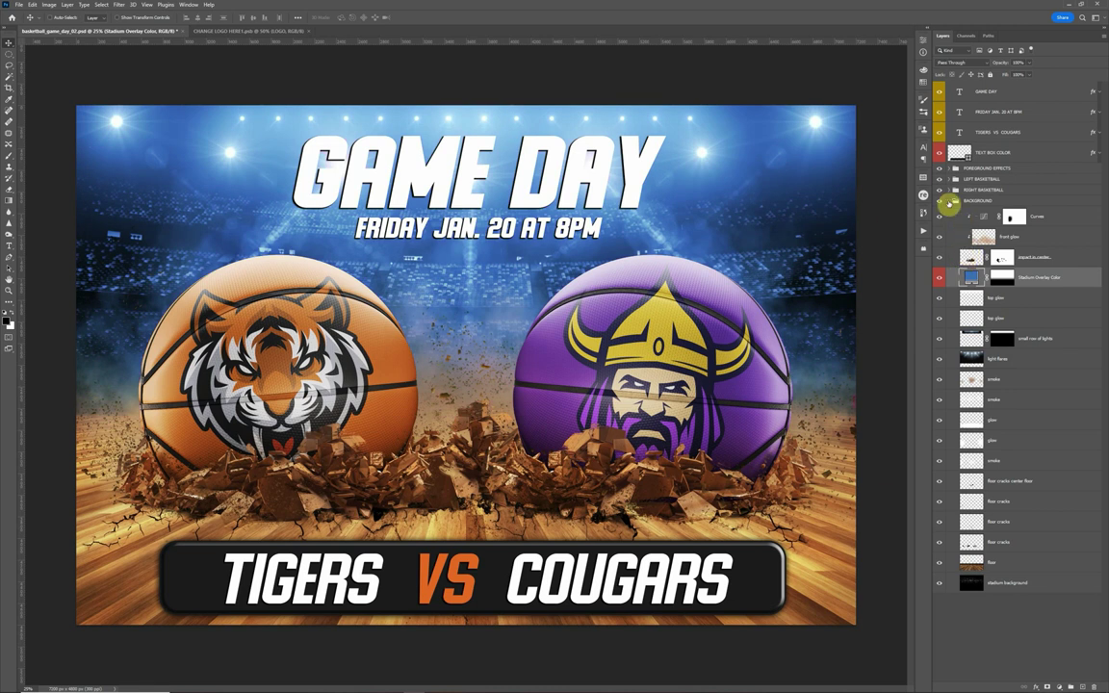
# Collapse the BACKGROUND group and expand the LEFT BASKETBALL group.
pyautogui.click(972, 201)
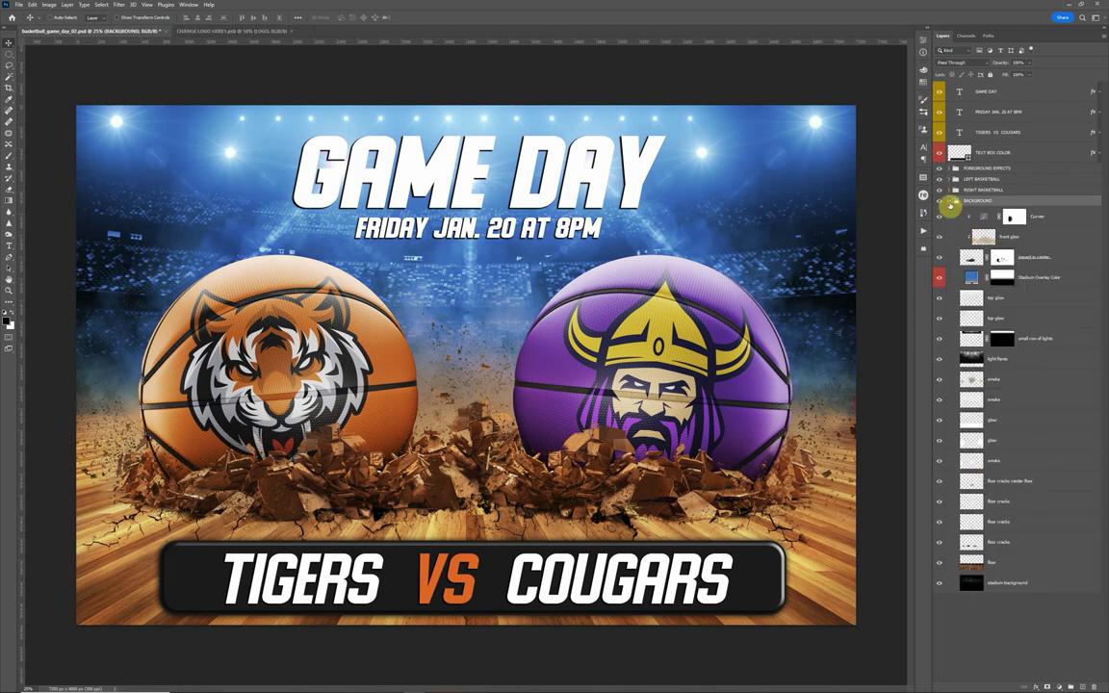
pyautogui.click(949, 201)
pyautogui.click(950, 179)
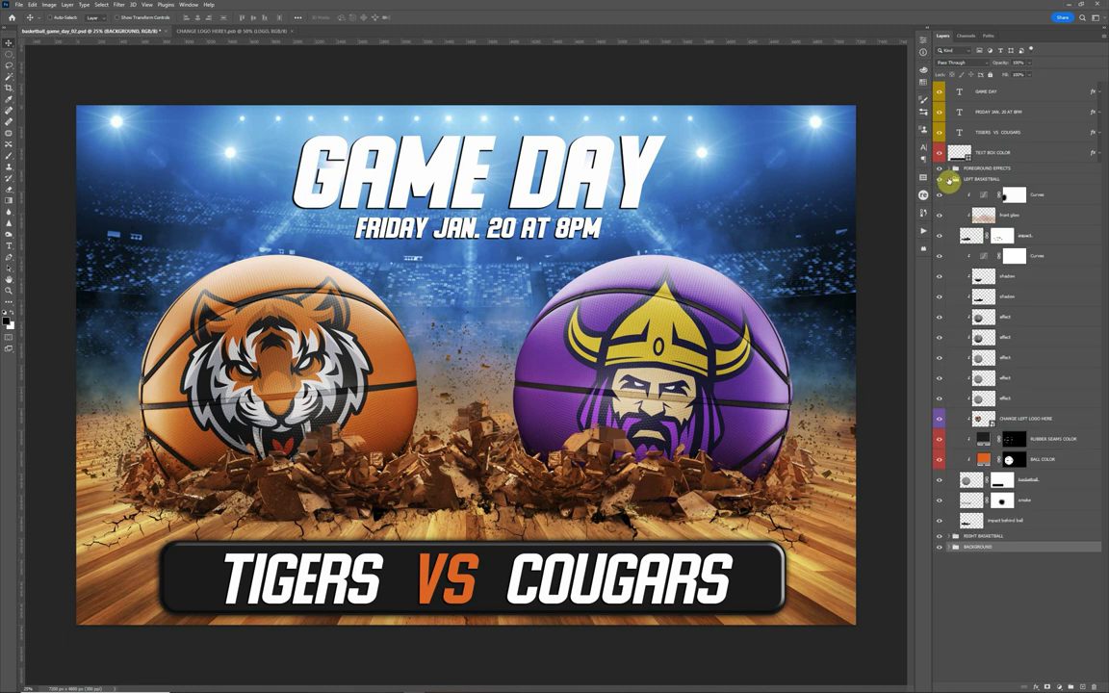
# Select CHANGE LEFT LOGO HERE, then collapse LEFT BASKETBALL and FOREGROUND EFFECTS.
pyautogui.click(1016, 418)
pyautogui.click(950, 181)
pyautogui.click(949, 181)
pyautogui.click(949, 180)
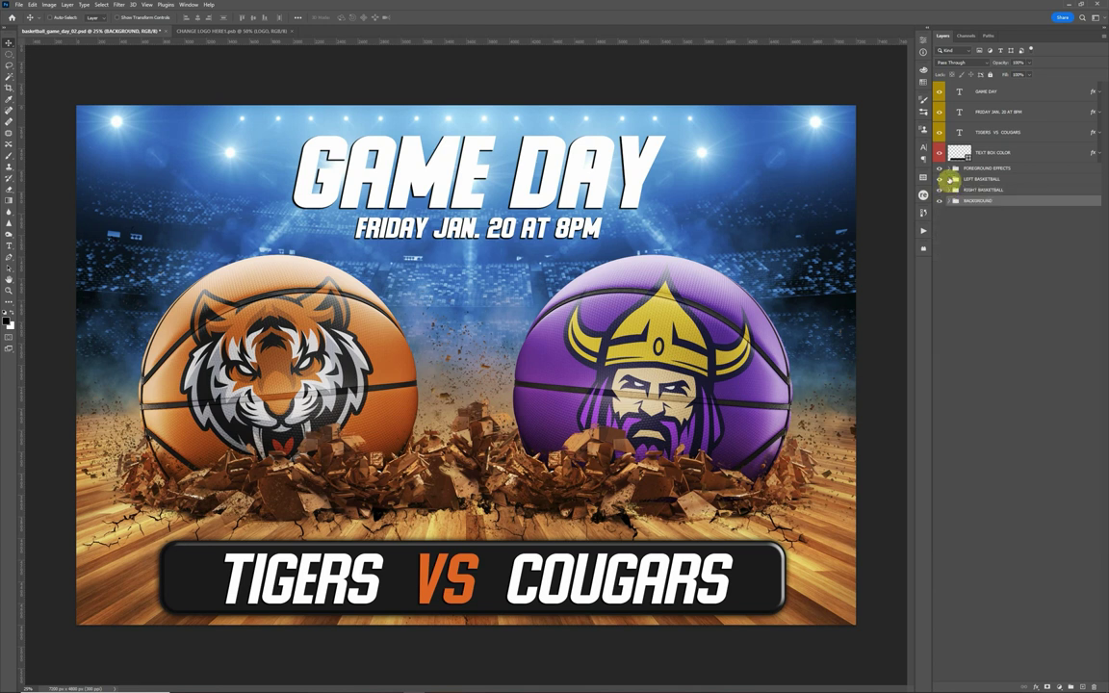
pyautogui.click(949, 168)
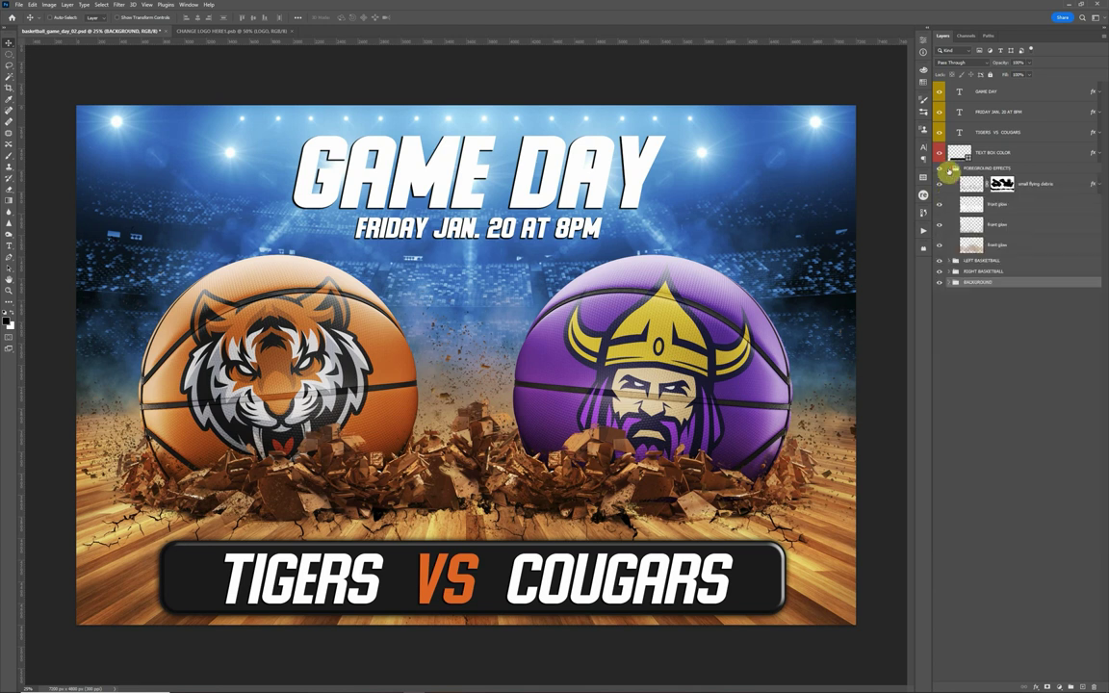
pyautogui.click(949, 168)
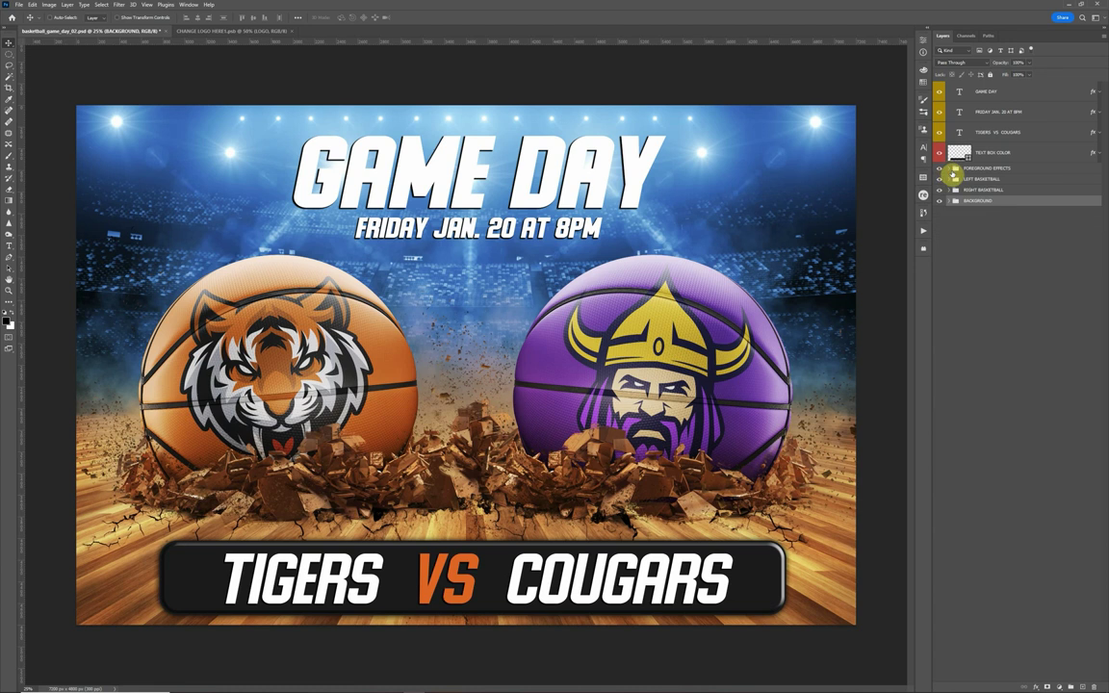